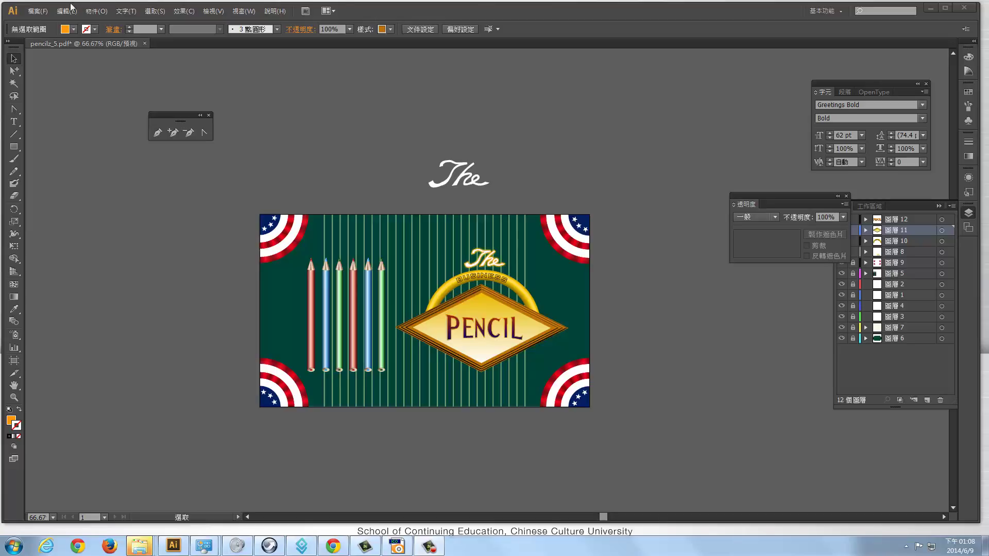
# Export the poster to the Desktop as PDF with the Save Document As PDF script, then show the desktop
pyautogui.click(37, 11)
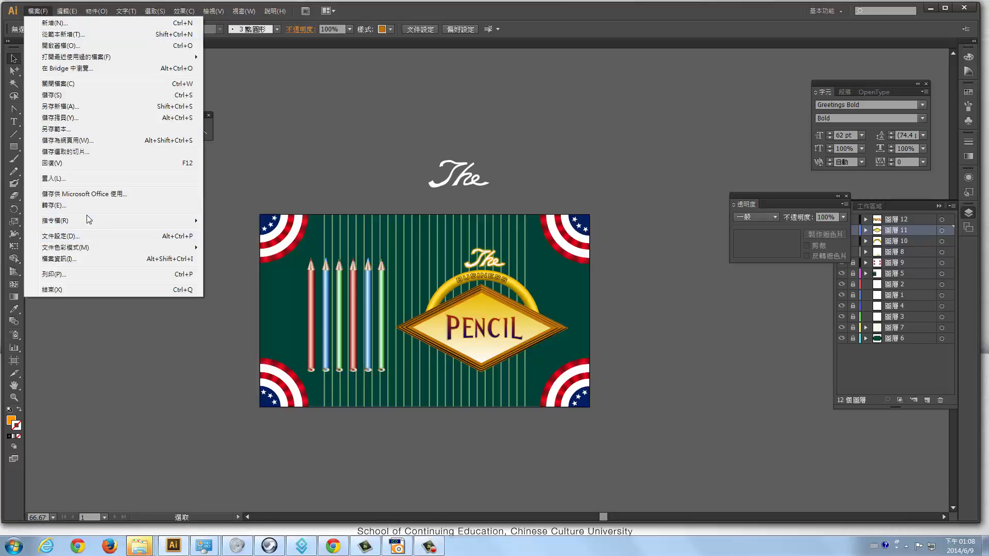
pyautogui.moveTo(93, 220)
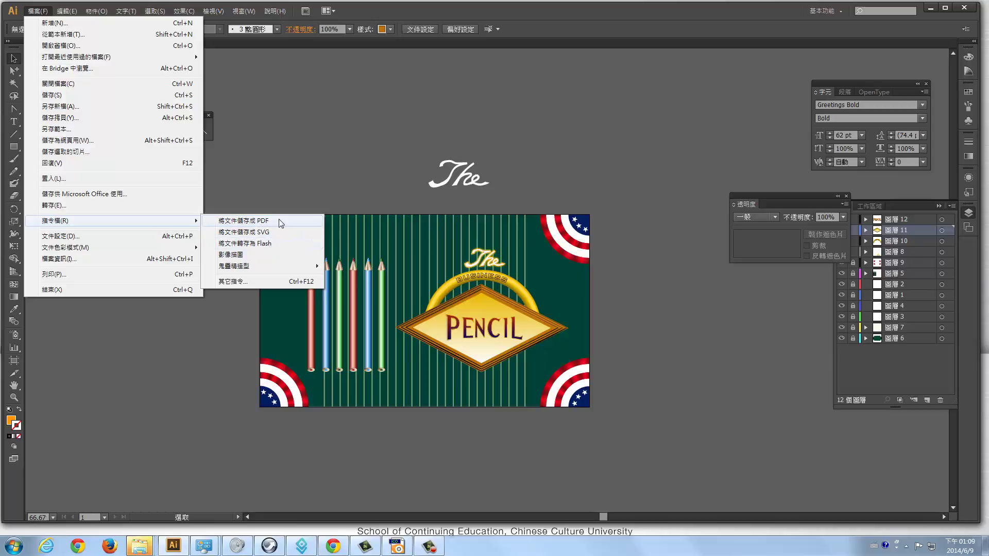
pyautogui.click(280, 224)
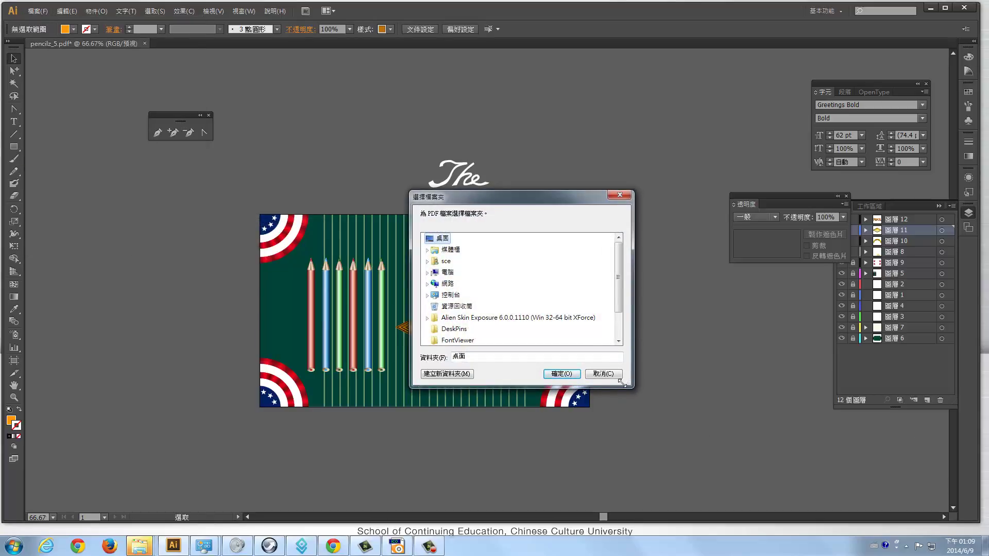
pyautogui.click(603, 374)
pyautogui.click(986, 548)
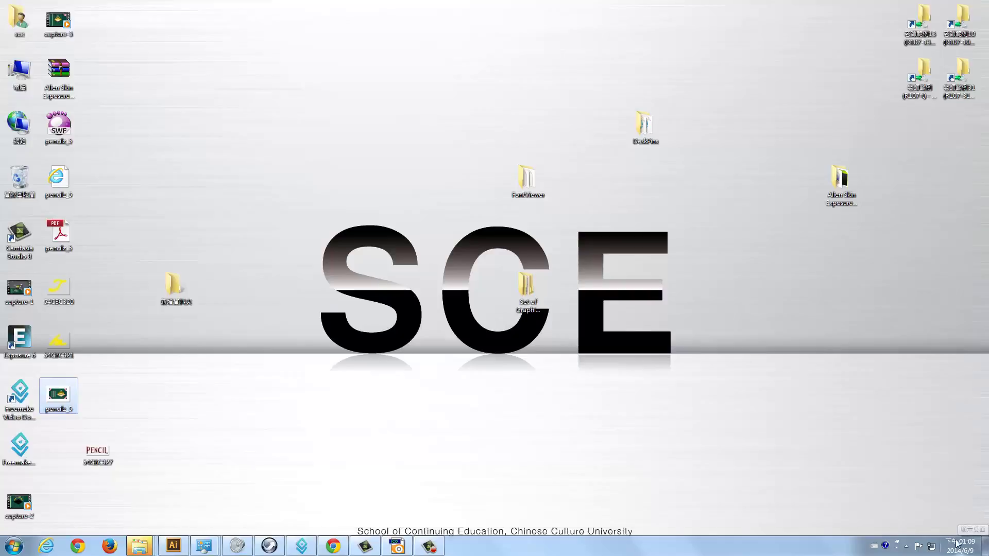
pyautogui.click(149, 306)
pyautogui.doubleClick(62, 230)
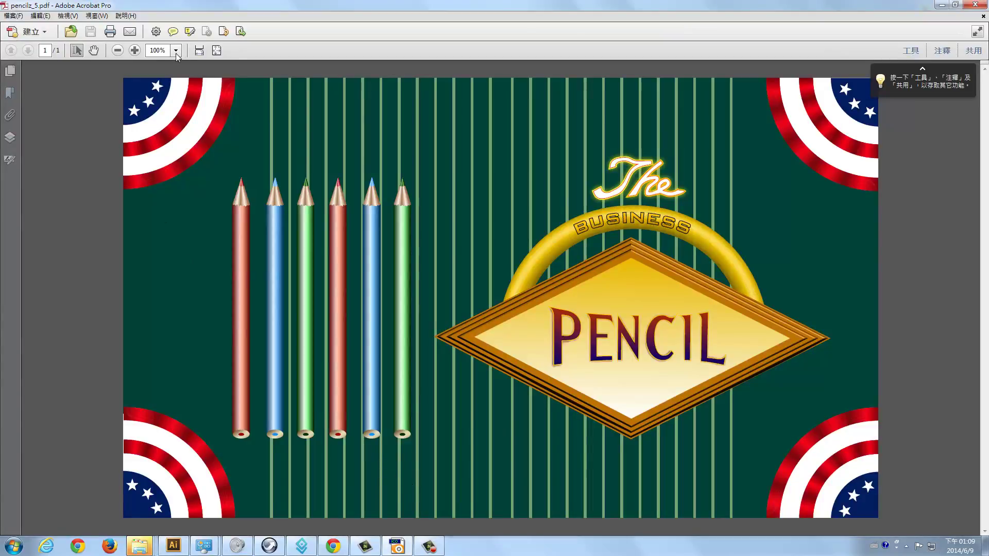
pyautogui.click(175, 51)
pyautogui.click(201, 156)
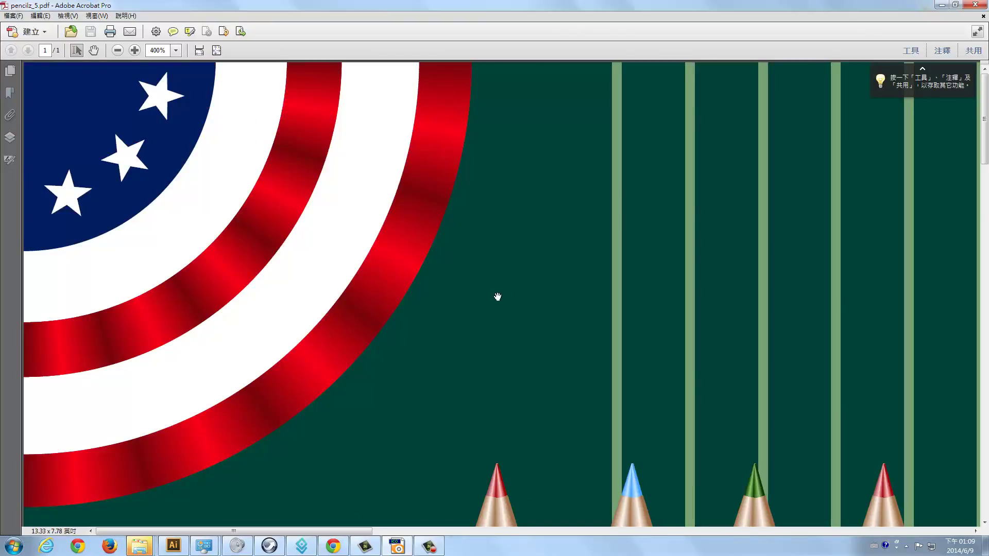
pyautogui.moveTo(496, 295); pyautogui.dragTo(405, 84)
pyautogui.moveTo(481, 283); pyautogui.dragTo(497, 84)
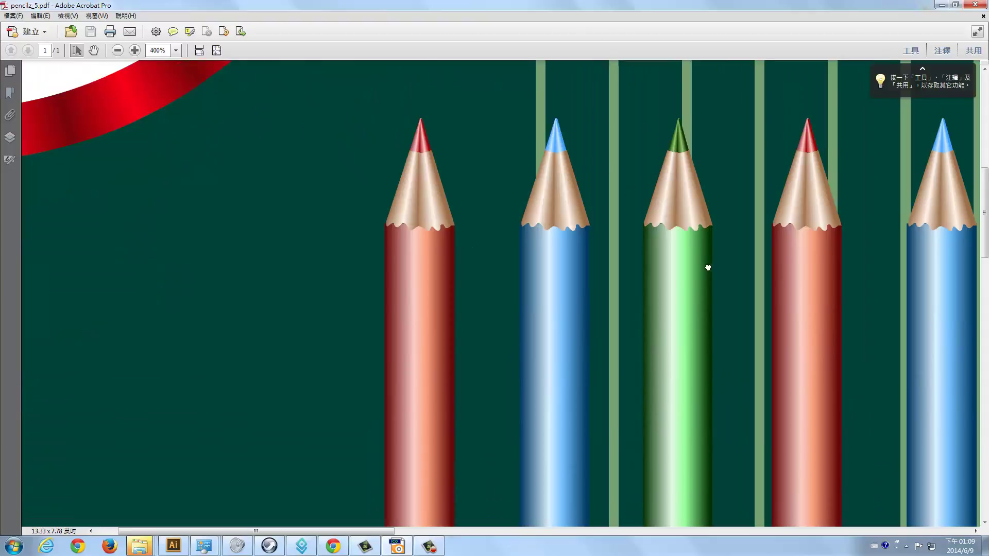
pyautogui.moveTo(706, 267); pyautogui.dragTo(647, 128)
pyautogui.moveTo(672, 189); pyautogui.dragTo(655, 191)
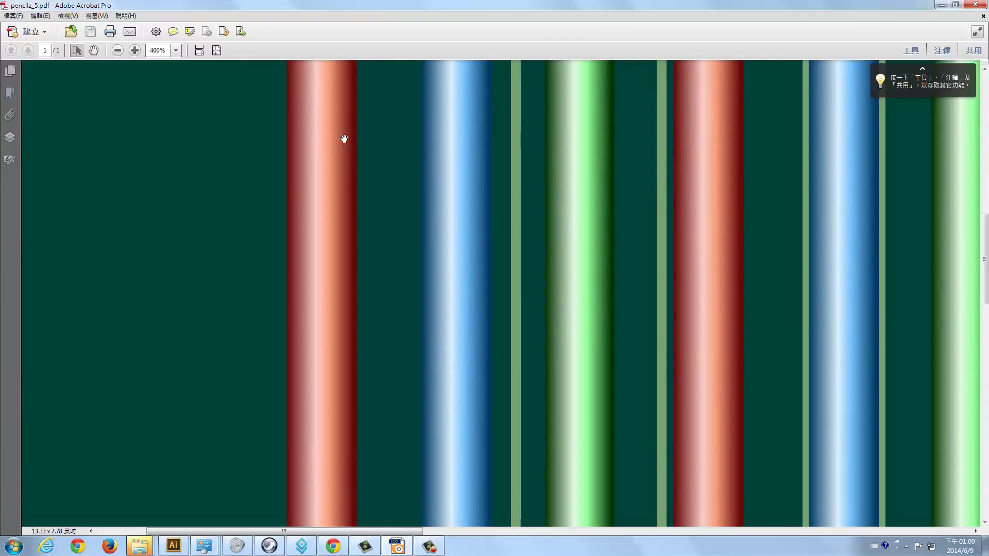
pyautogui.scroll(5, 344, 139)
pyautogui.scroll(4, 512, 340)
pyautogui.hscroll(-3, 512, 340)
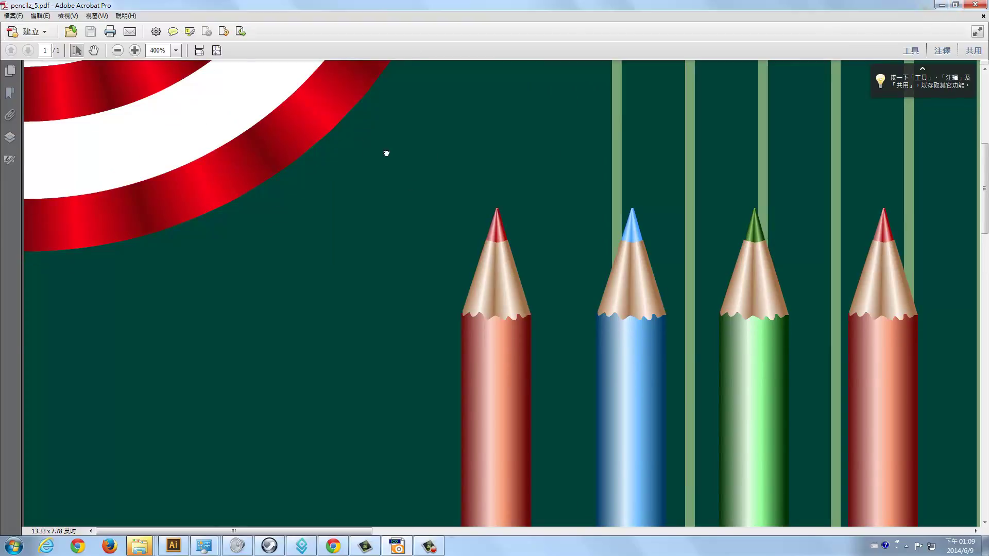
pyautogui.scroll(5, 427, 155)
pyautogui.hscroll(3, 330, 306)
pyautogui.hscroll(-3, 598, 382)
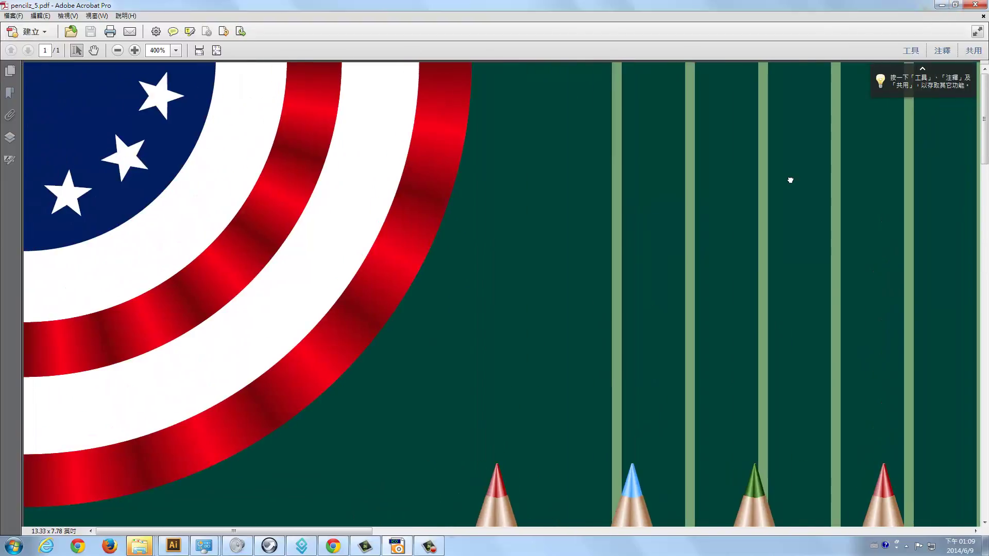
pyautogui.hscroll(7, 788, 180)
pyautogui.scroll(-2, 505, 223)
pyautogui.scroll(-3, 368, 164)
pyautogui.scroll(-2, 412, 201)
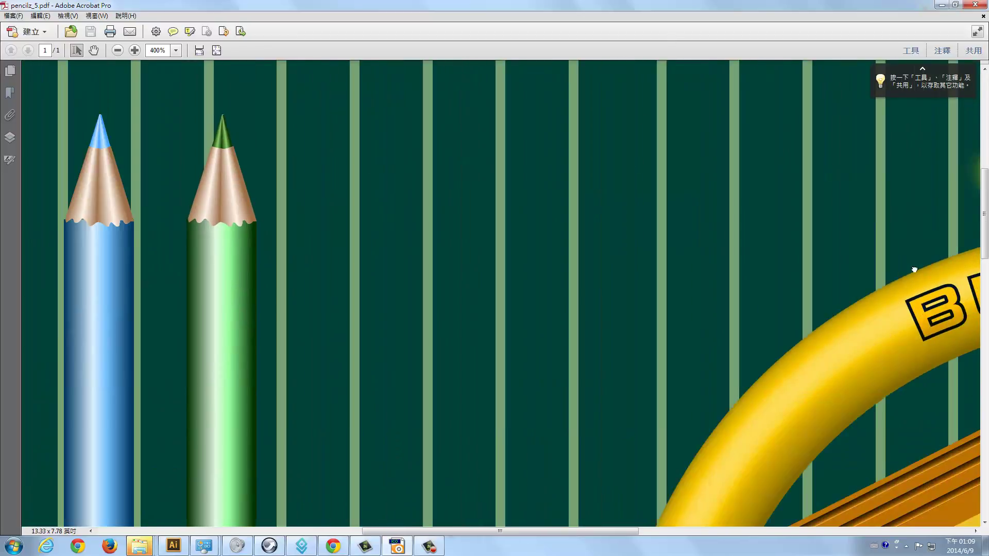
pyautogui.hscroll(7, 464, 237)
pyautogui.hscroll(5, 540, 300)
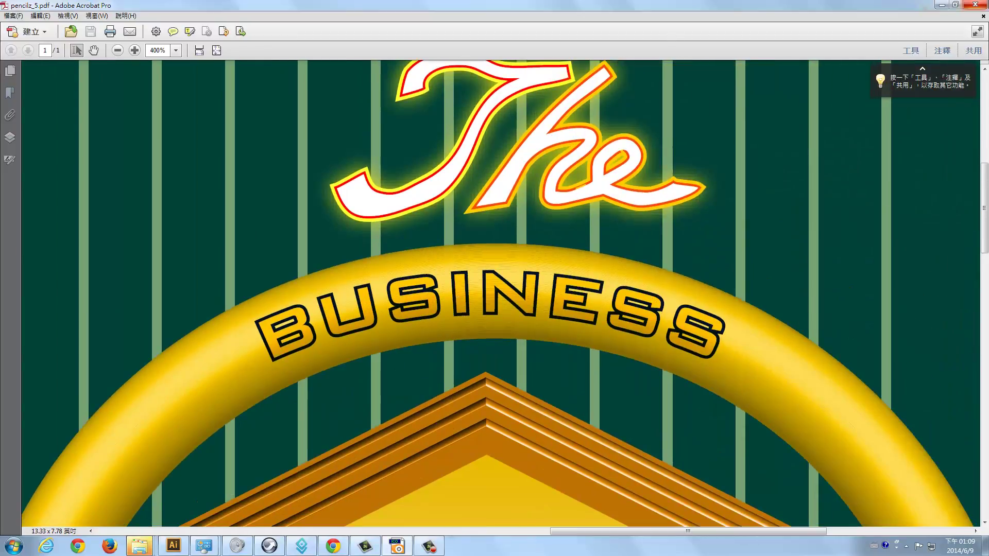
pyautogui.click(975, 4)
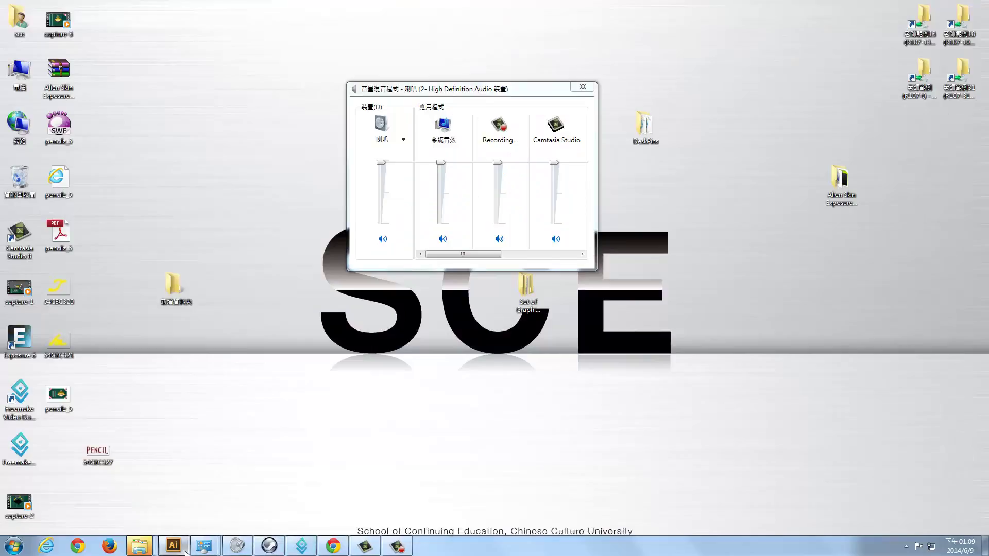
# Switch back to Illustrator and bring up the File menu's export scripts
pyautogui.click(174, 545)
pyautogui.click(38, 11)
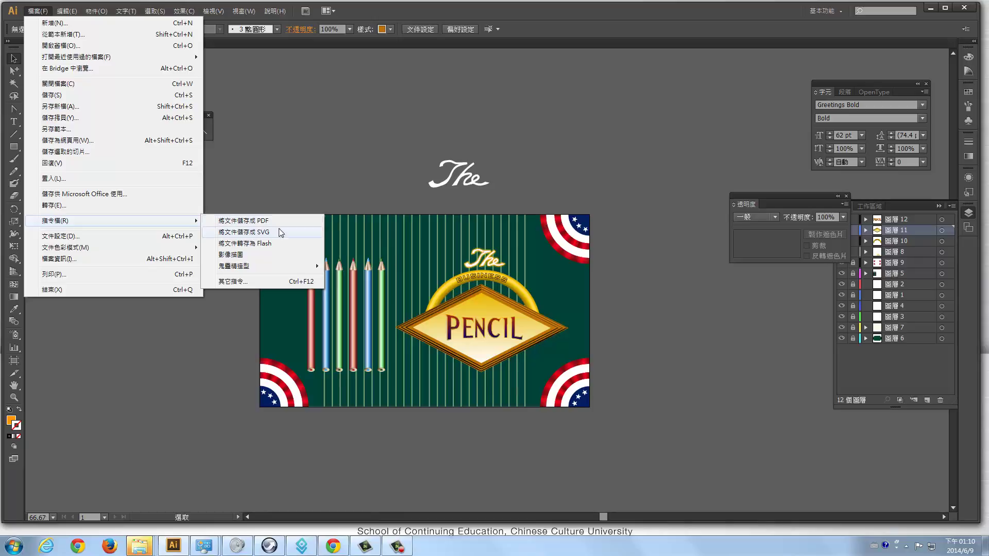
# Save the poster as SVG into a newly made desktop folder
pyautogui.click(243, 232)
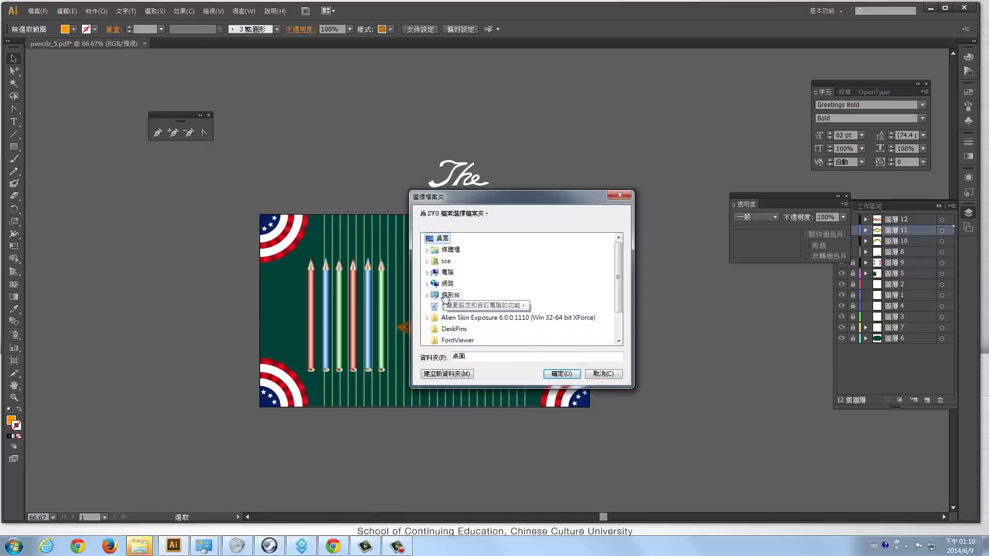
pyautogui.click(446, 373)
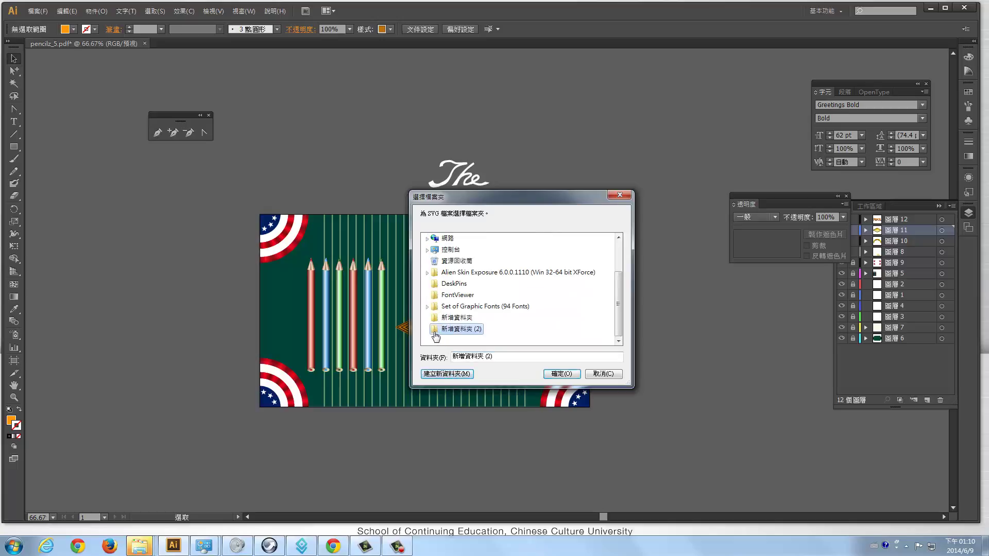
pyautogui.click(561, 374)
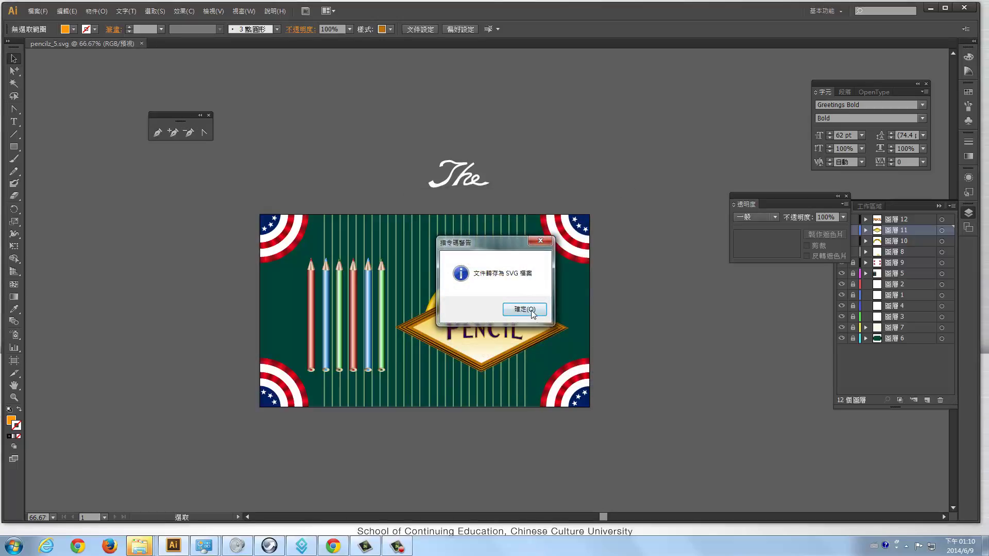
pyautogui.click(532, 310)
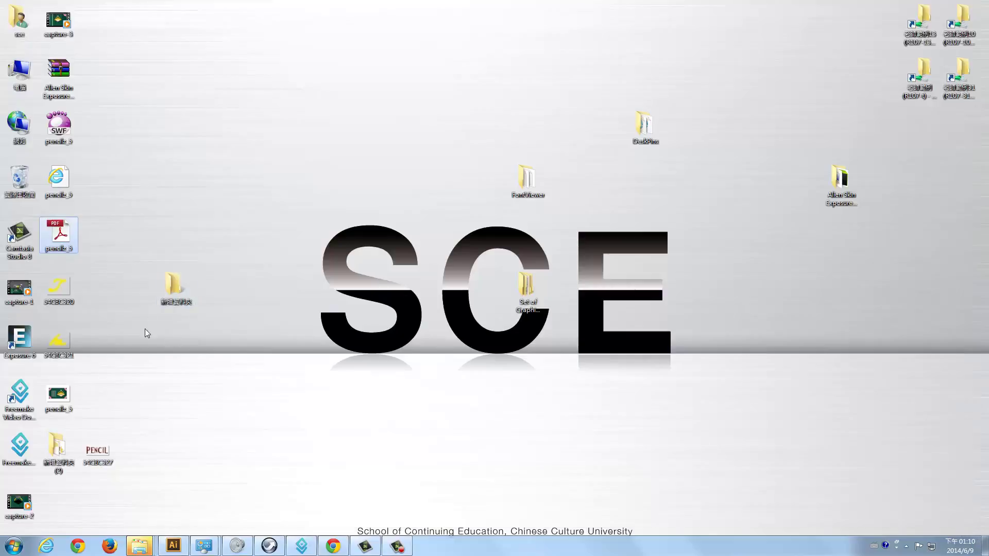
# Open the new folder and view the pencilz_5 SVG and other exported files
pyautogui.doubleClick(53, 449)
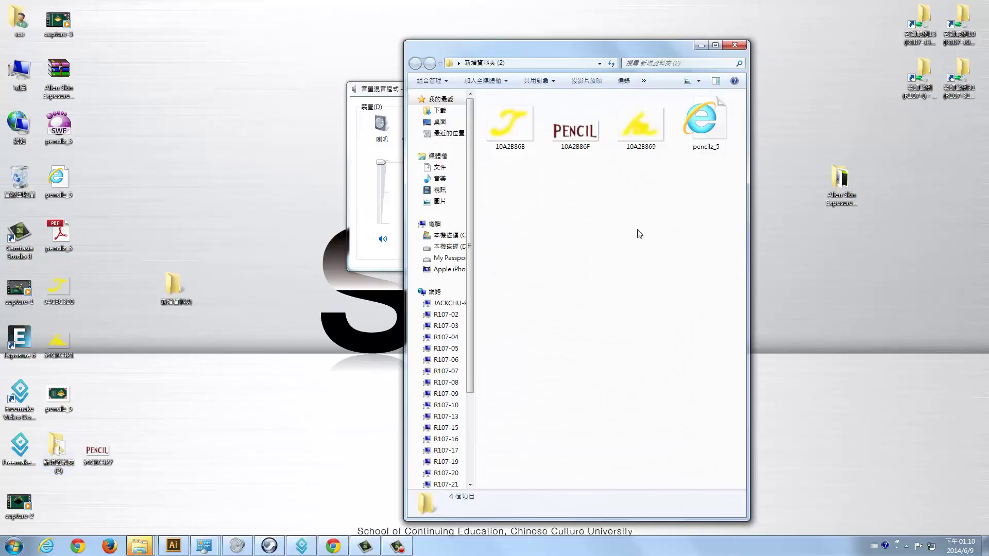
pyautogui.click(705, 144)
pyautogui.press('Left')
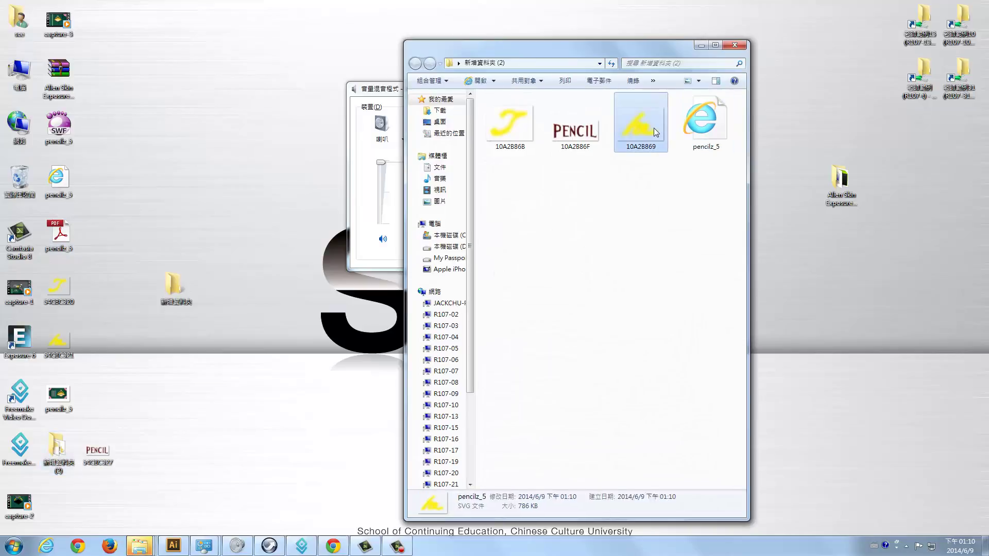
pyautogui.press('Left')
pyautogui.press('Left')
pyautogui.doubleClick(721, 120)
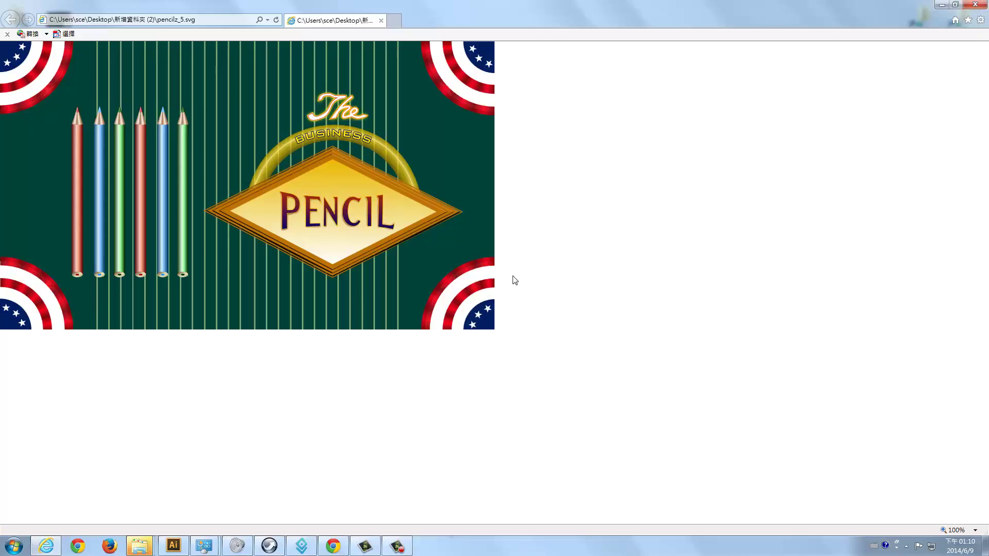
pyautogui.click(976, 5)
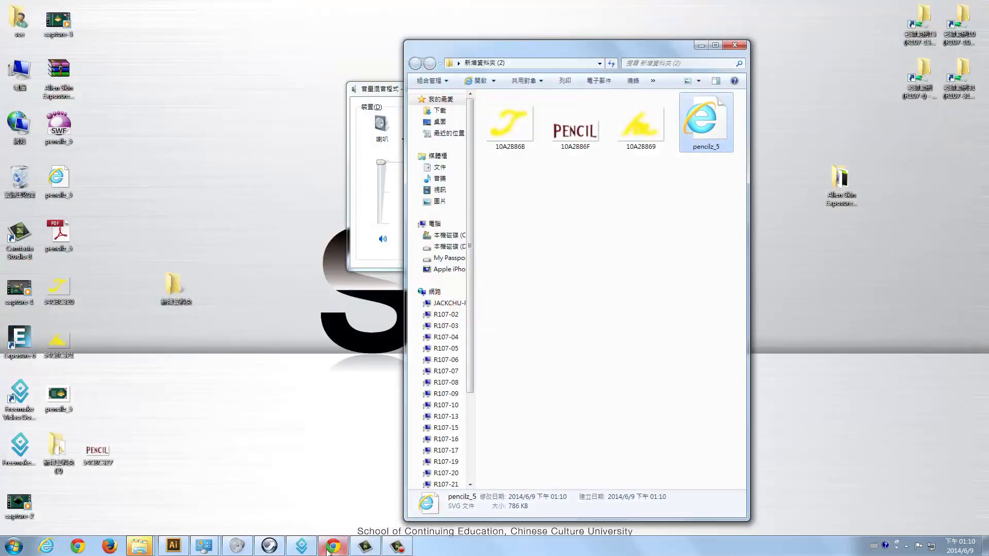
# Back in Illustrator, export the poster with the Save Document As Flash script
pyautogui.click(170, 549)
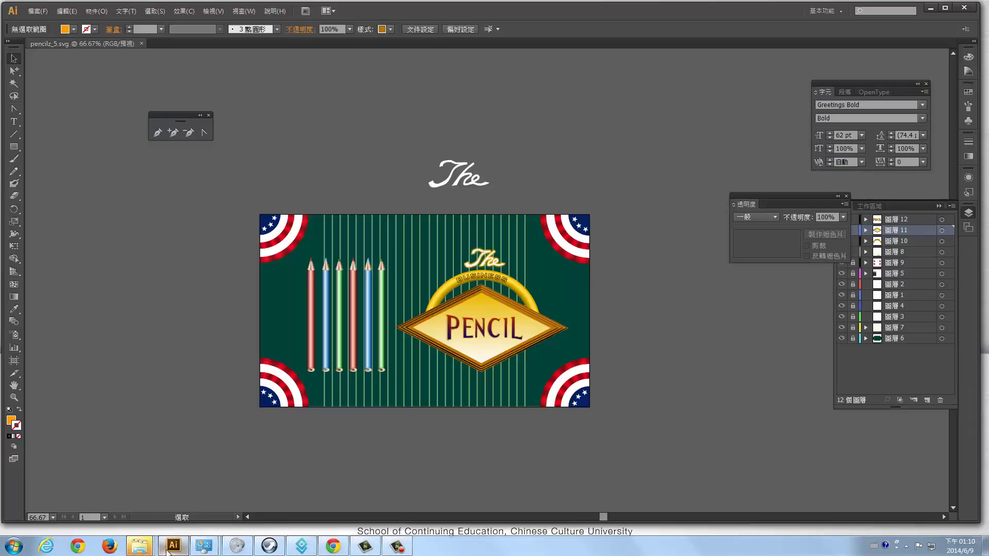
pyautogui.click(39, 11)
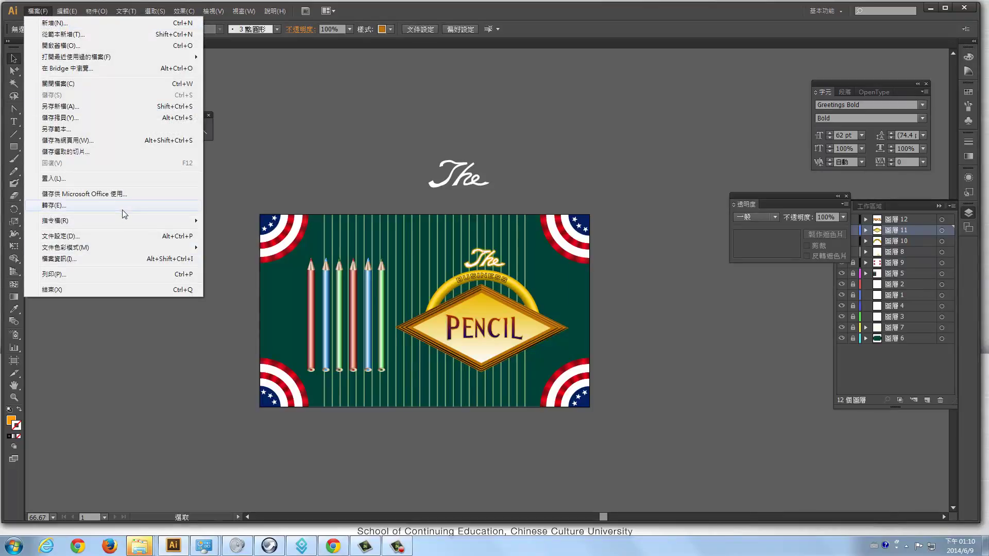
pyautogui.moveTo(56, 220)
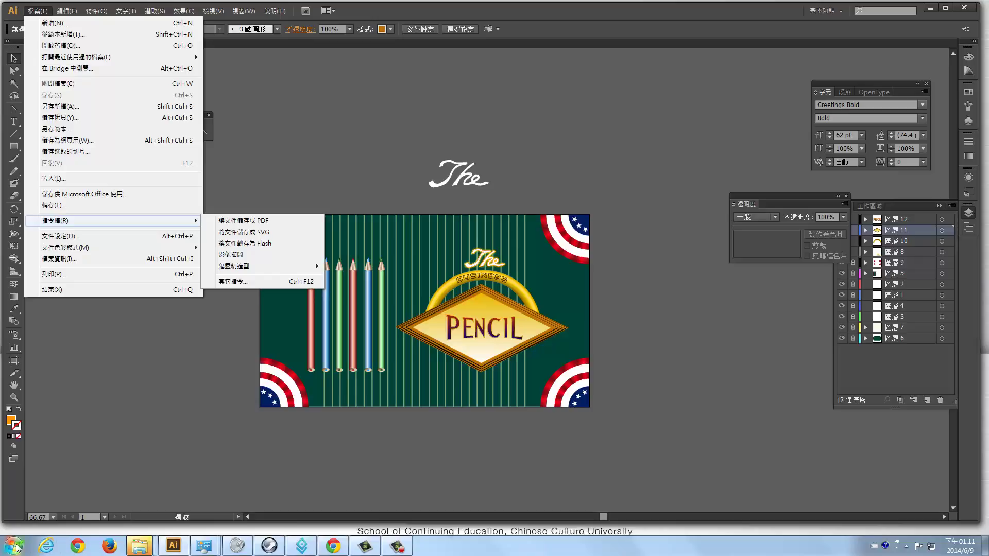
pyautogui.click(255, 243)
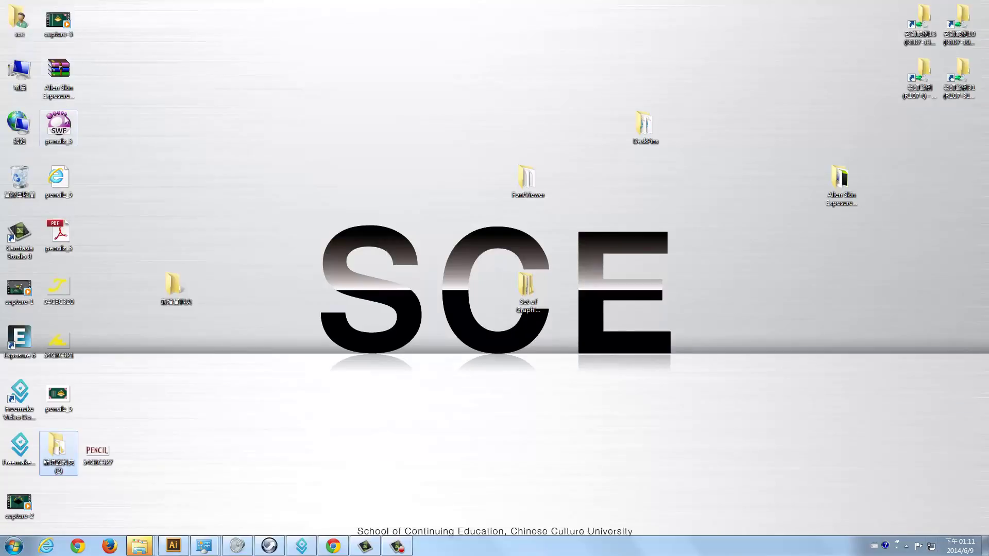
# Play the pencilz_5 SWF from the Desktop maximized in GOM Player, then close it
pyautogui.click(66, 125)
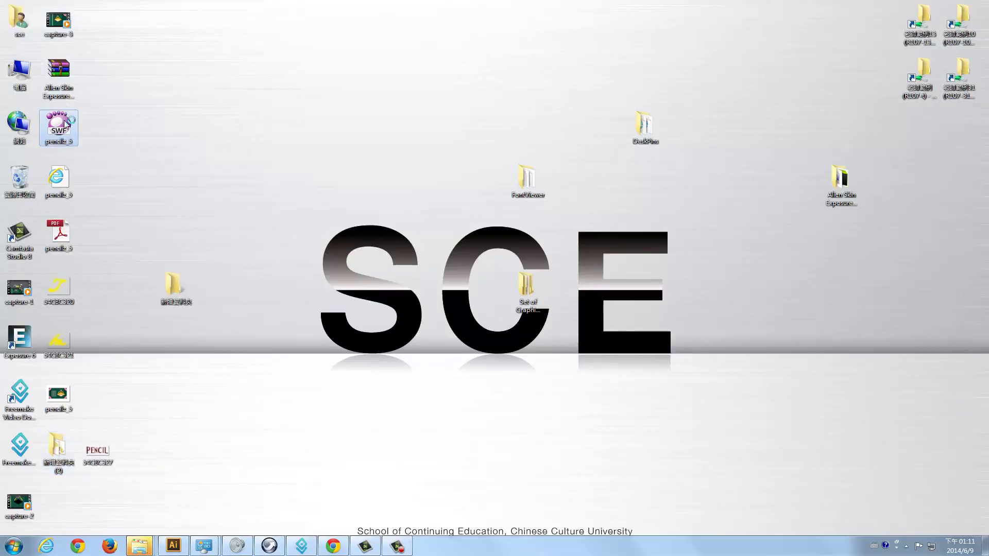
pyautogui.doubleClick(66, 126)
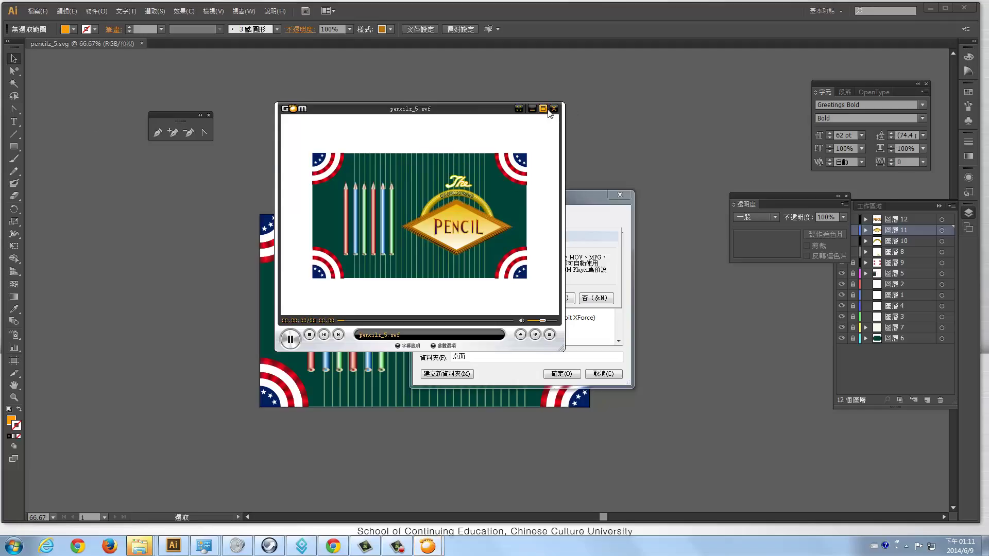
pyautogui.click(543, 110)
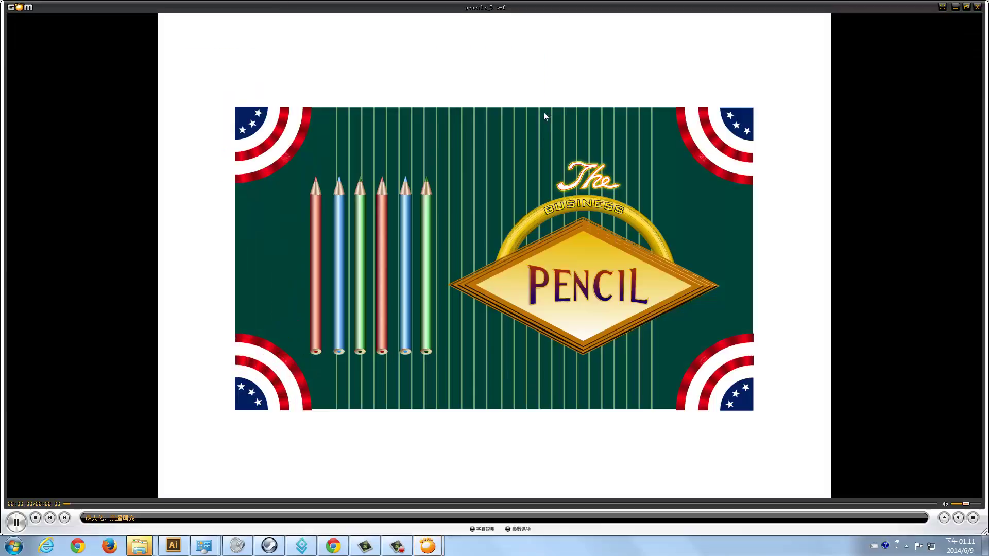
pyautogui.click(977, 7)
# Launch Adobe Flash Professional CS6 from All Programs > Adobe Master Collection CS6
pyautogui.click(14, 546)
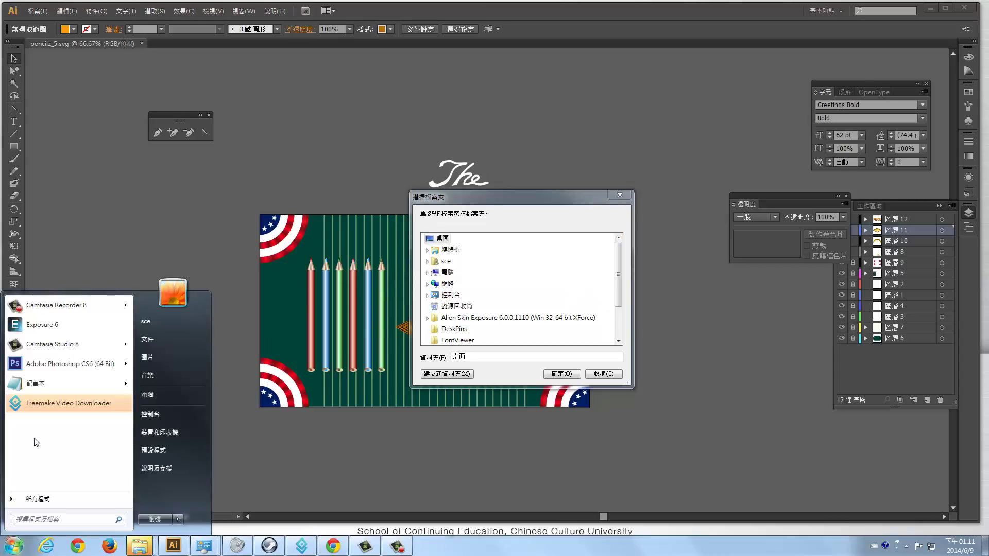
pyautogui.click(37, 499)
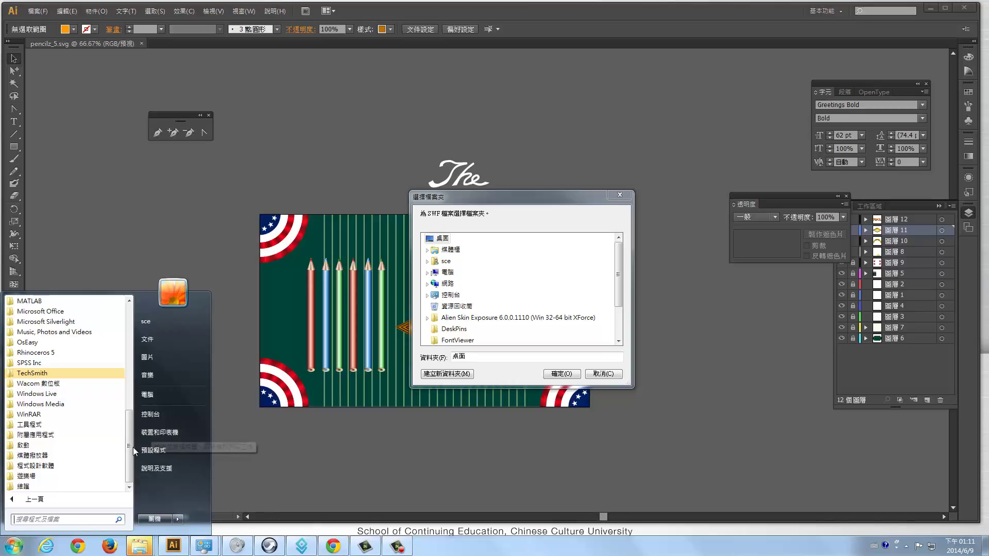
pyautogui.moveTo(128, 446); pyautogui.dragTo(128, 374)
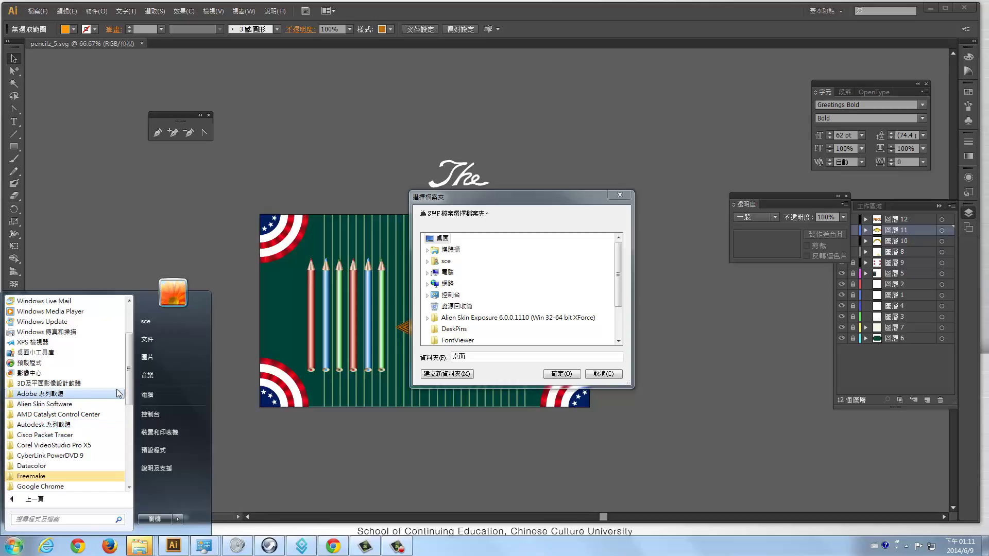
pyautogui.moveTo(131, 378); pyautogui.dragTo(129, 394)
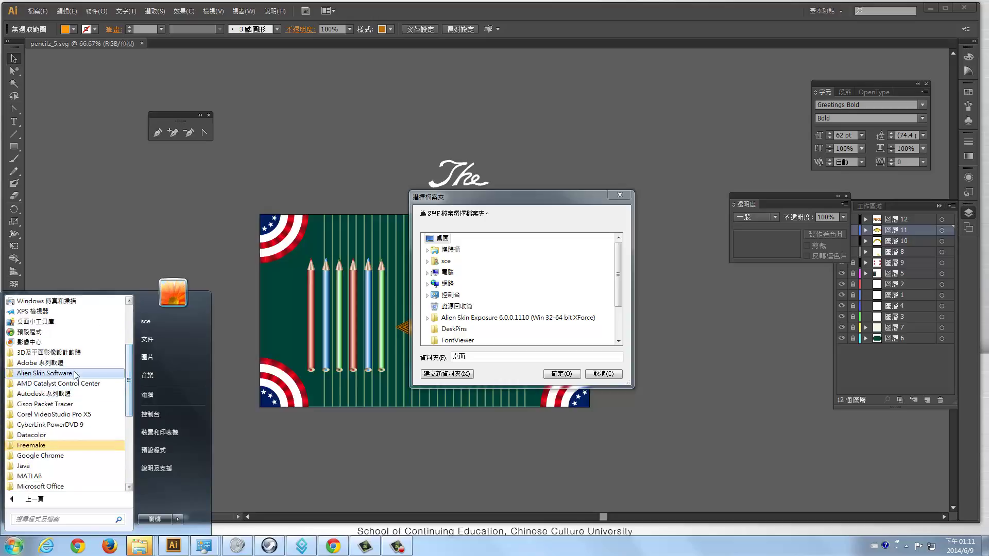
pyautogui.click(42, 363)
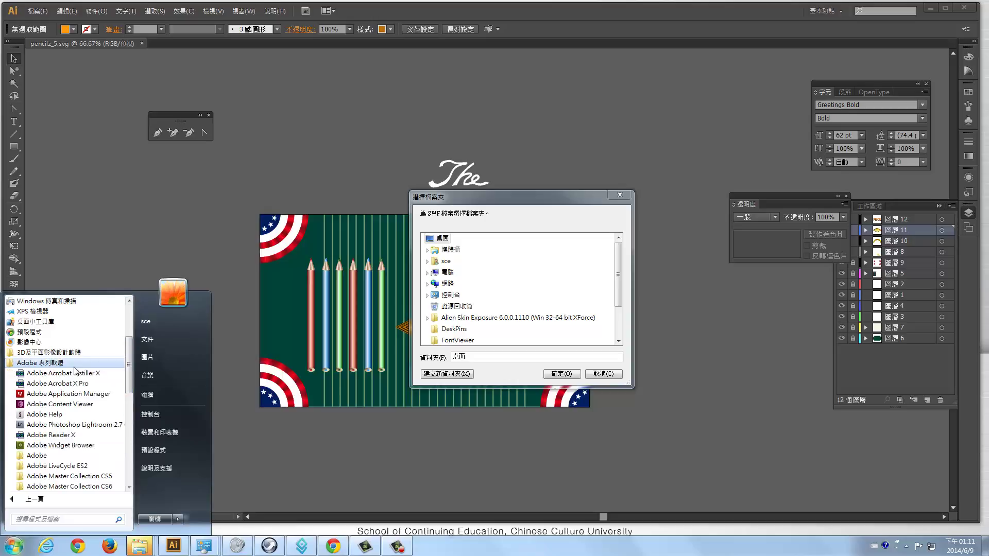
pyautogui.click(81, 486)
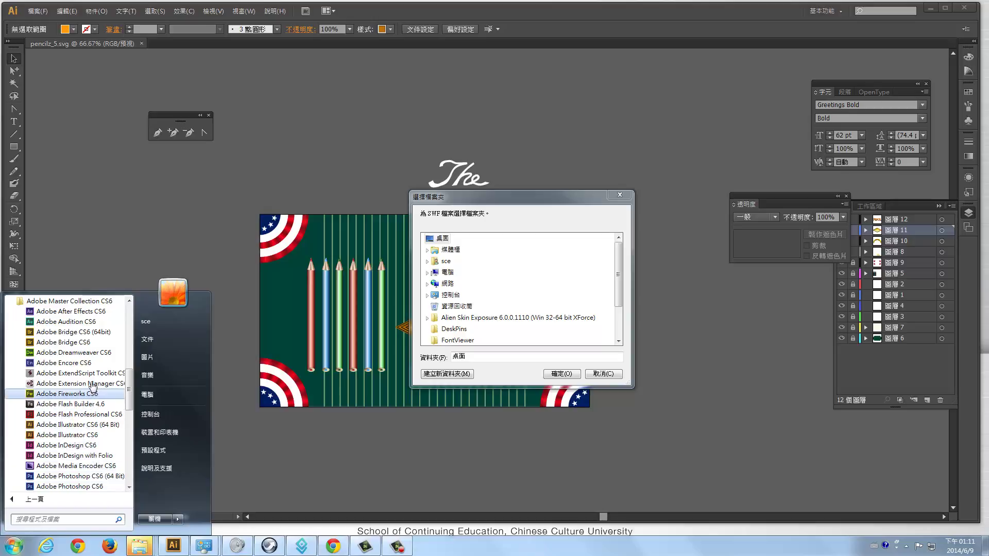
pyautogui.click(90, 414)
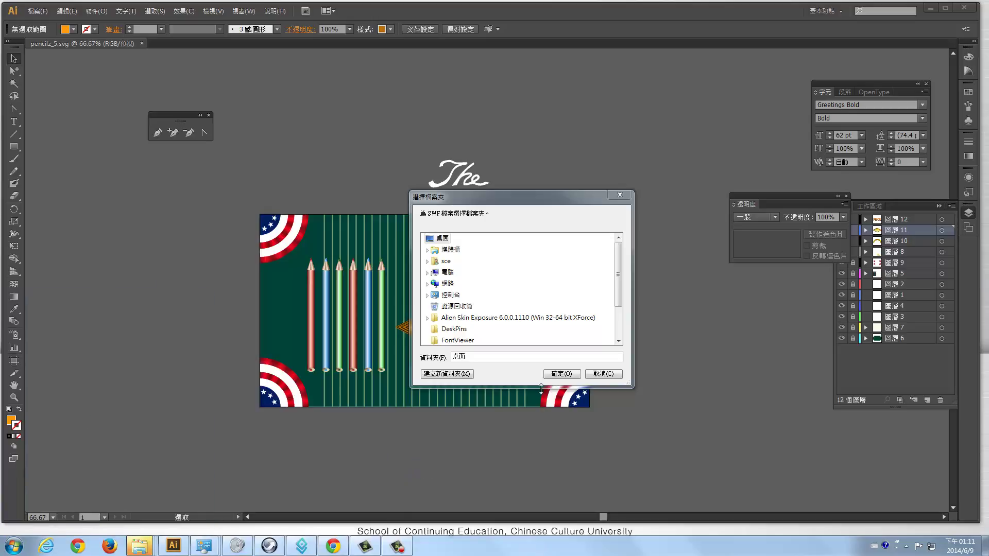
pyautogui.click(603, 374)
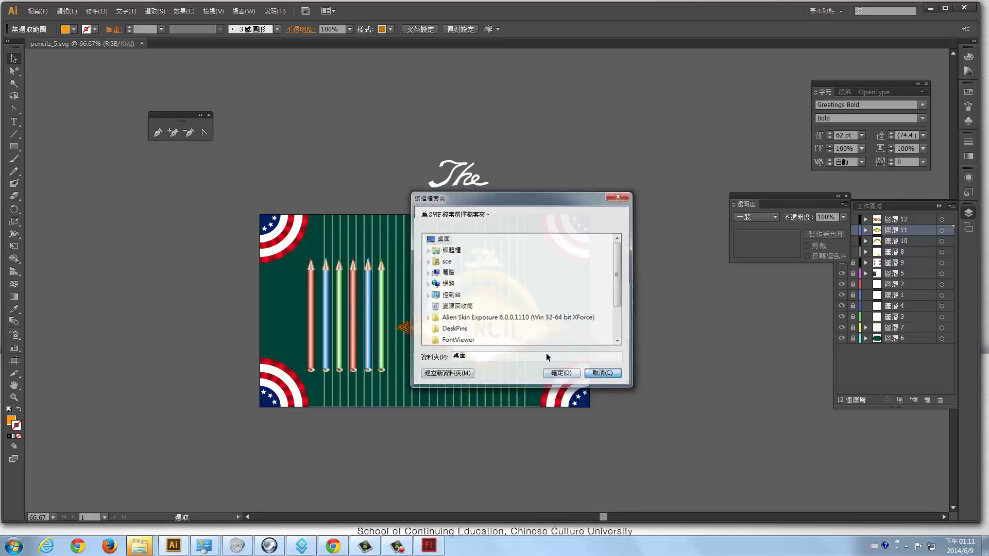
# Save a copy of the poster as pencilz_5.fxg using the Adobe FXG (*.FXG) format
pyautogui.click(38, 11)
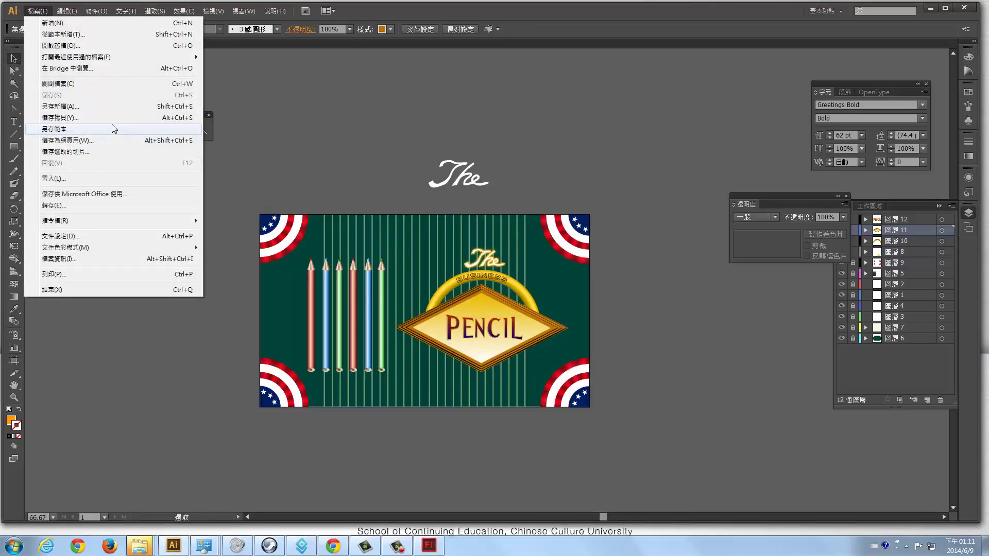
pyautogui.click(115, 107)
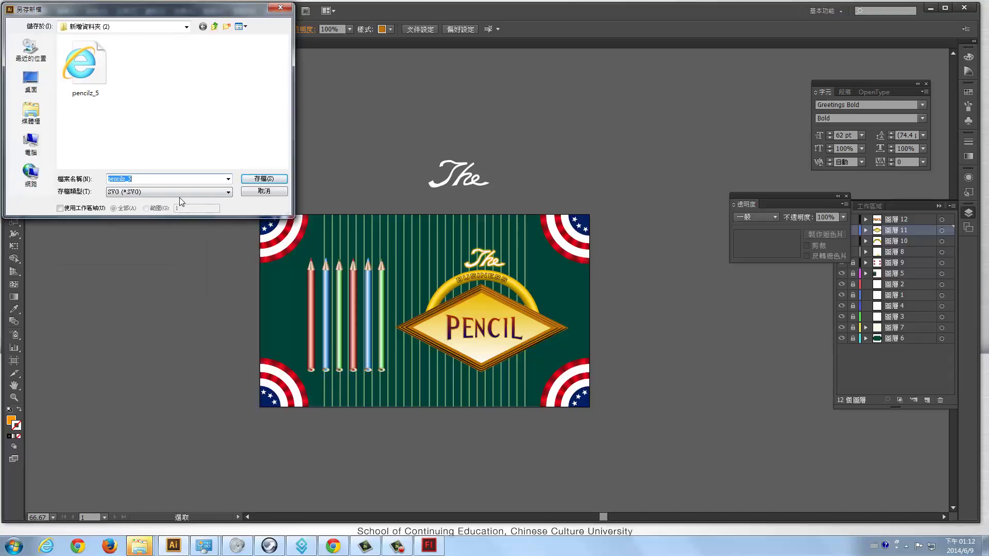
pyautogui.click(181, 191)
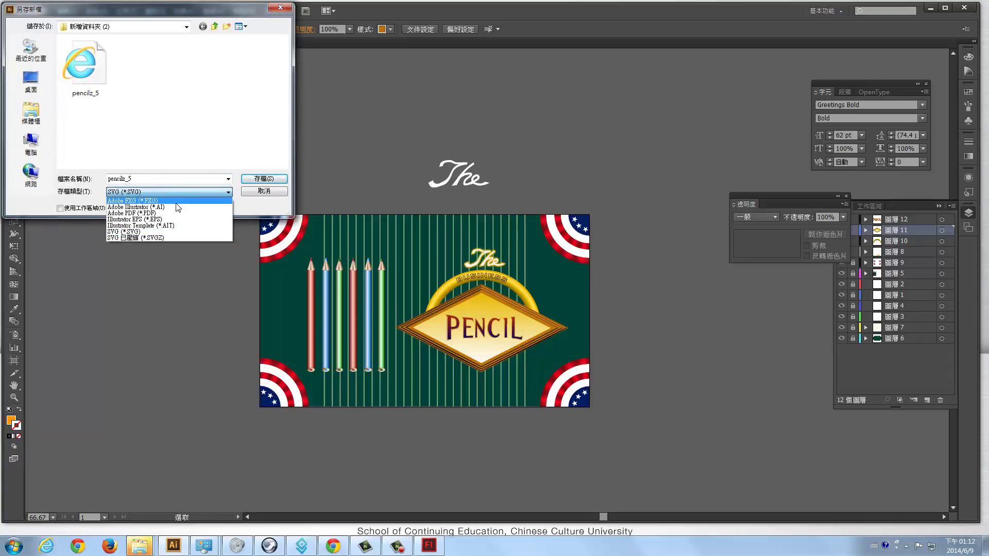
pyautogui.click(175, 202)
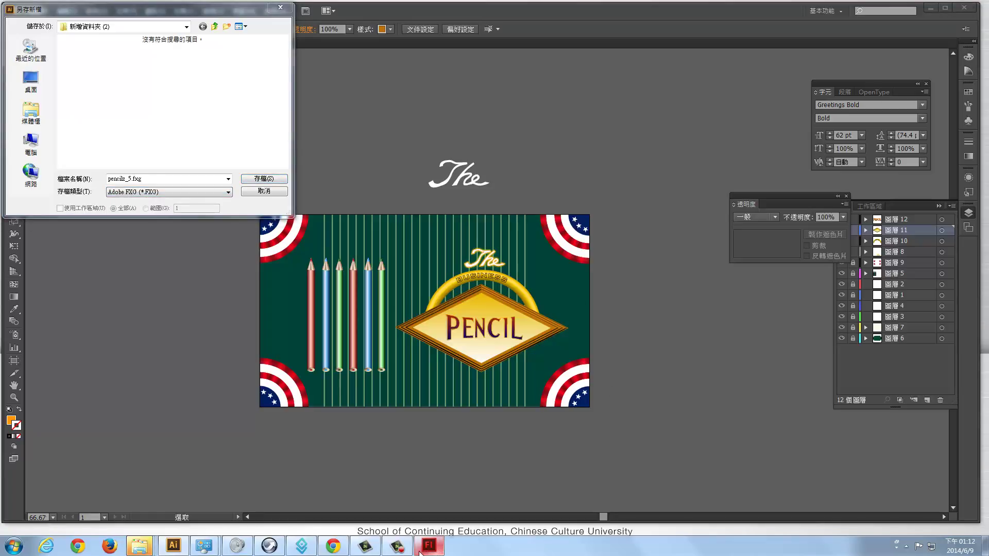
pyautogui.click(268, 192)
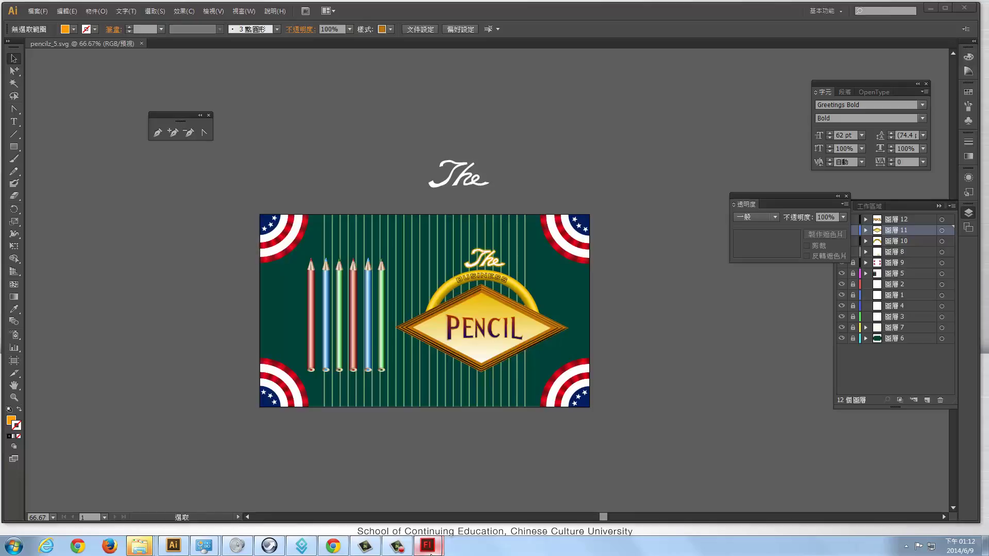
pyautogui.moveTo(428, 546)
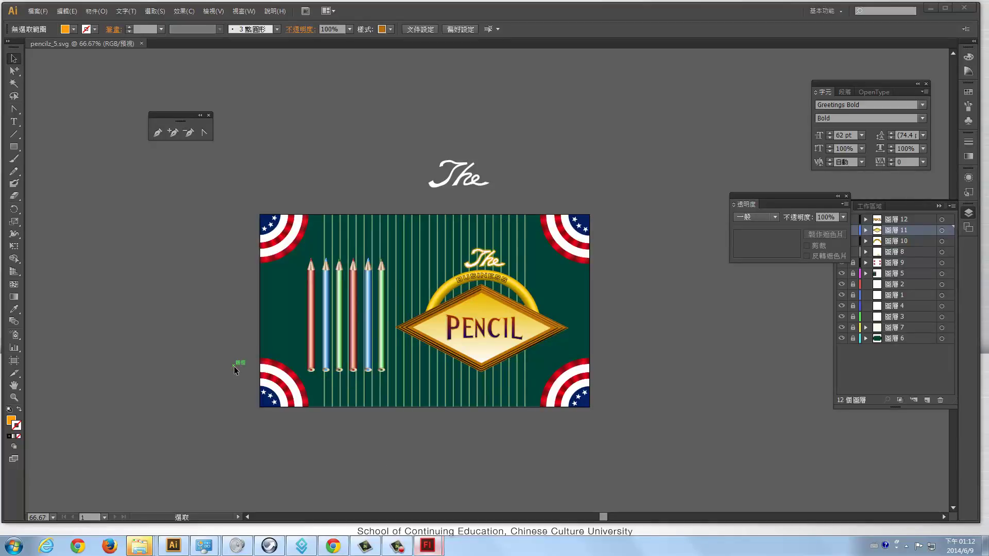
pyautogui.click(234, 370)
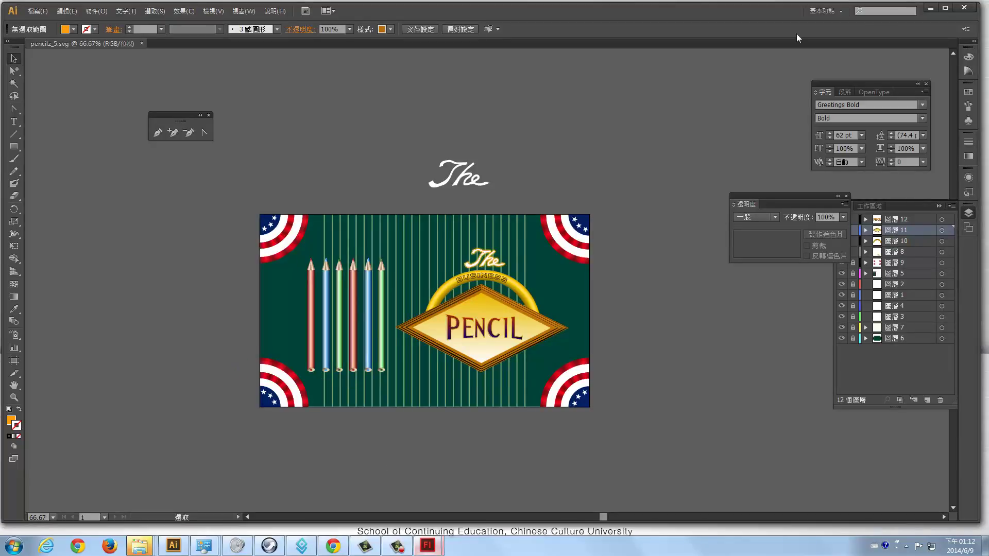
# Create a new blank Flash document and import pencilz_5.swf from the Desktop to the stage
pyautogui.click(931, 8)
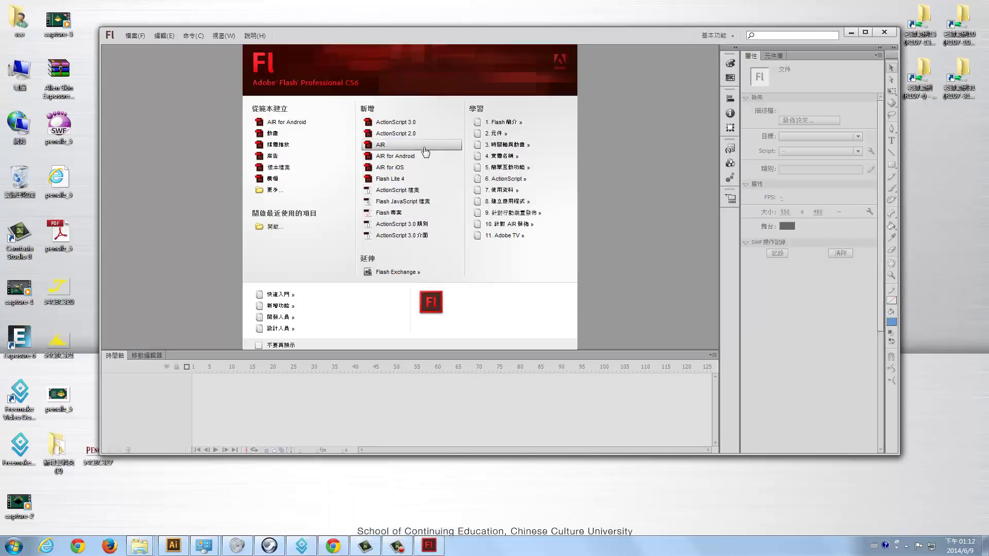
pyautogui.click(413, 126)
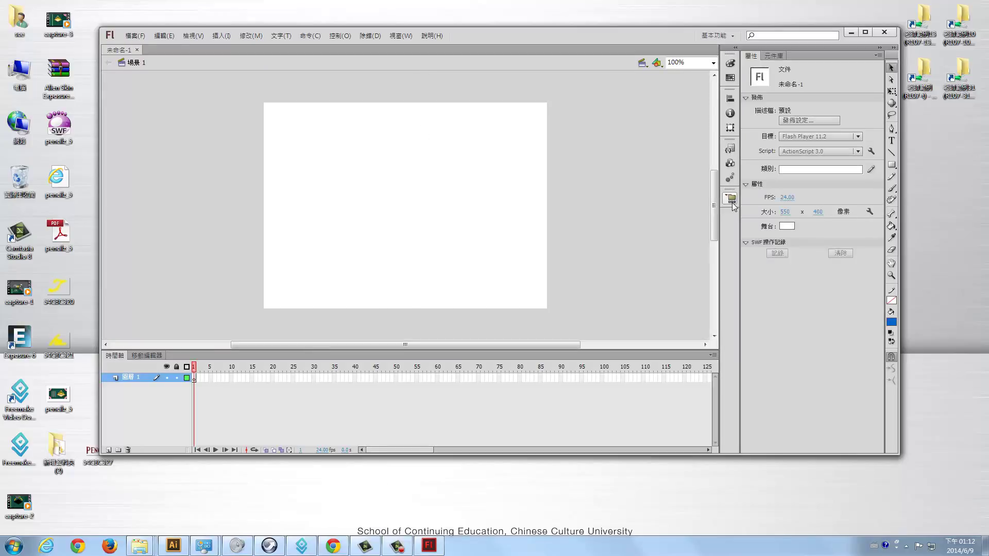
pyautogui.click(135, 37)
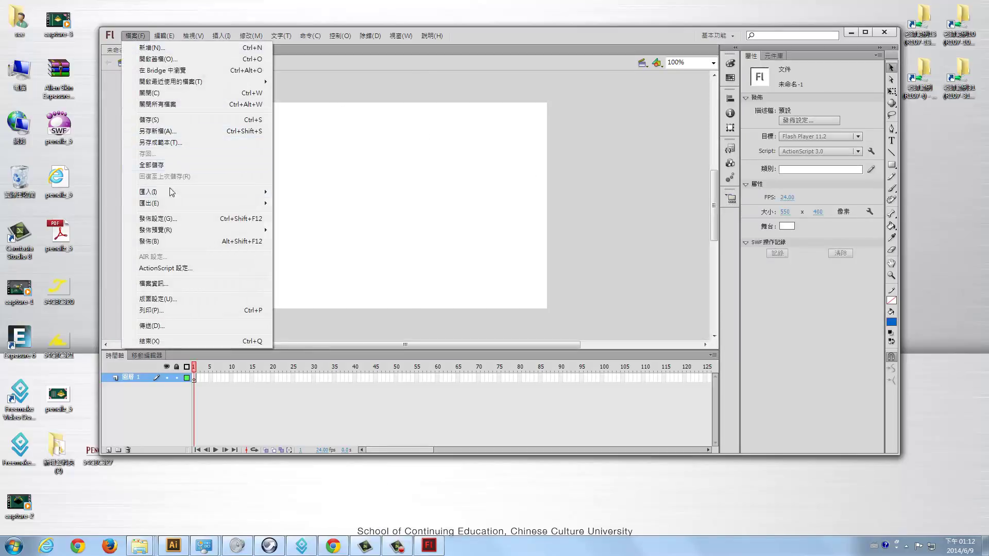
pyautogui.moveTo(149, 191)
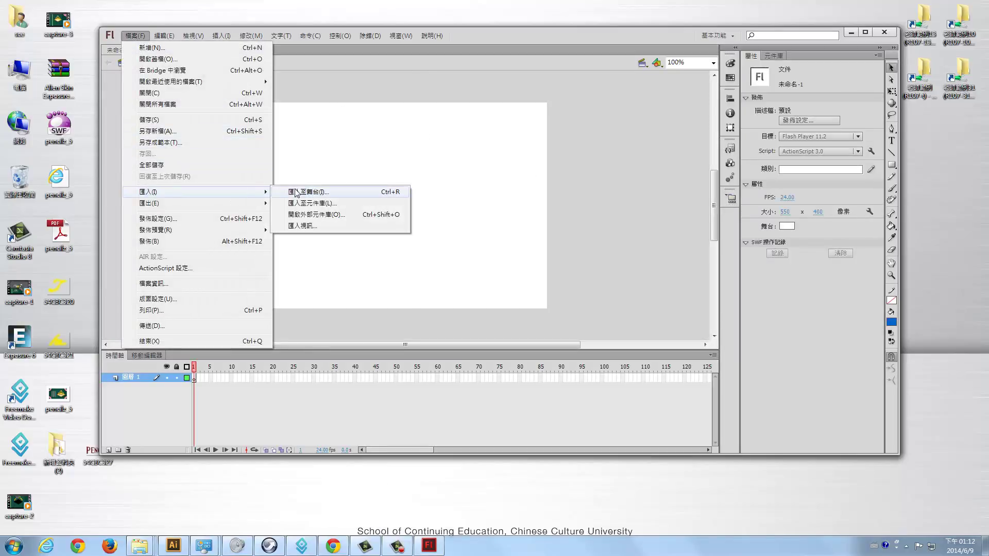
pyautogui.click(296, 192)
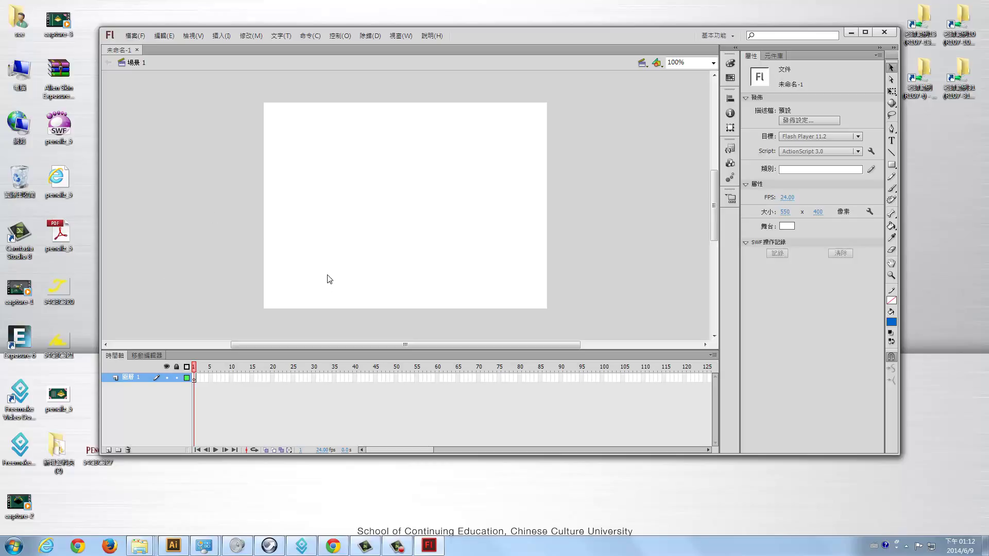
pyautogui.hotkey('ctrl', 'r')
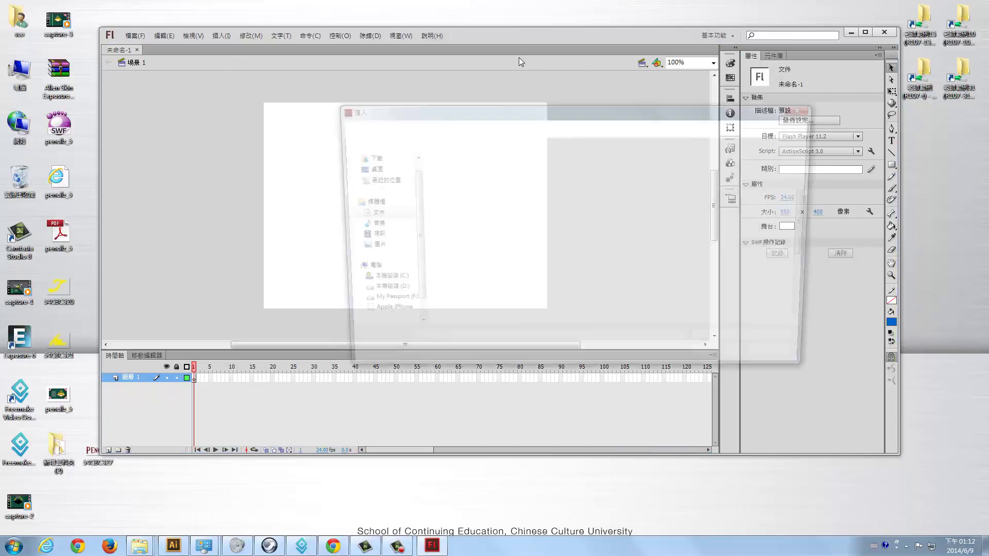
pyautogui.click(365, 184)
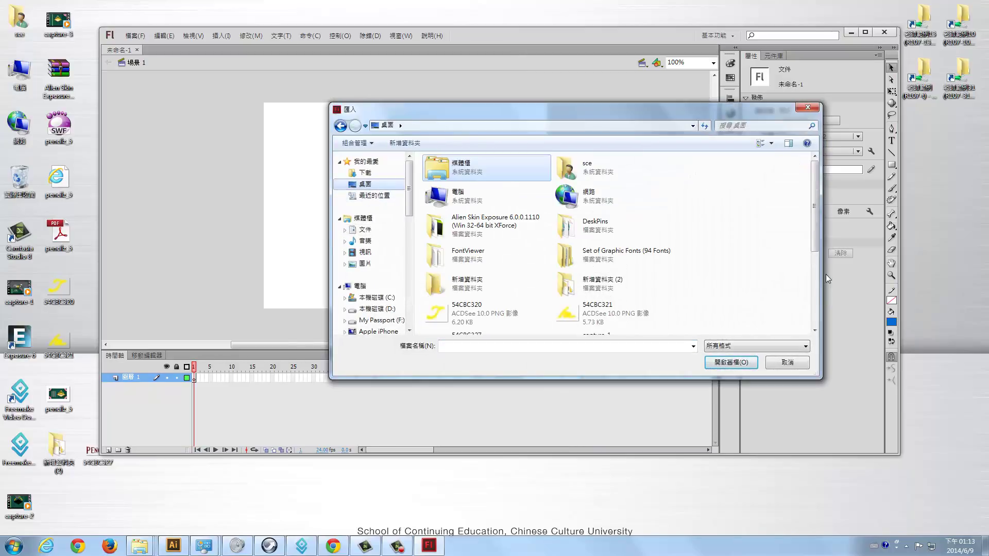
pyautogui.moveTo(811, 242); pyautogui.dragTo(811, 324)
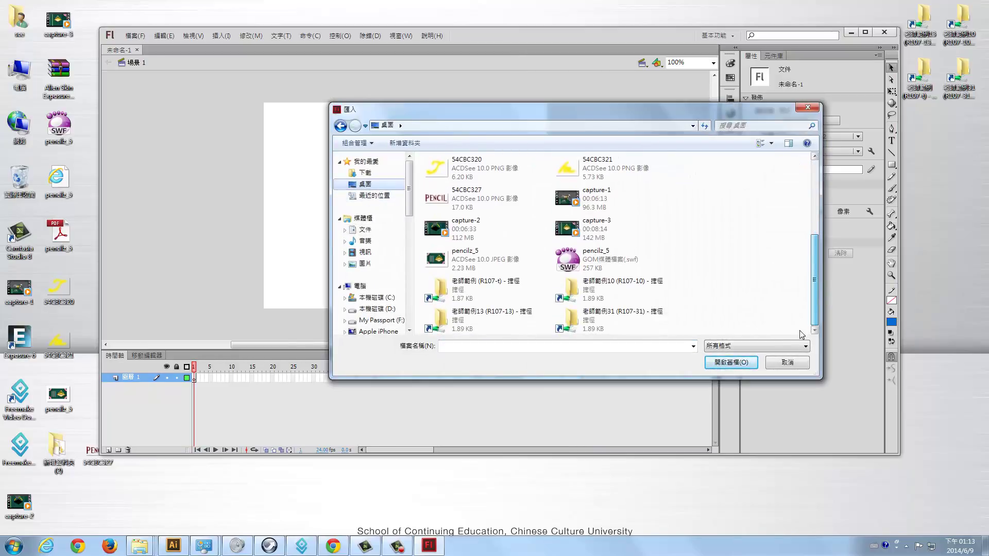
pyautogui.click(616, 272)
# Finish importing pencilz_5 onto the stage, nudge the blue line, and zoom out to the poster
pyautogui.click(731, 362)
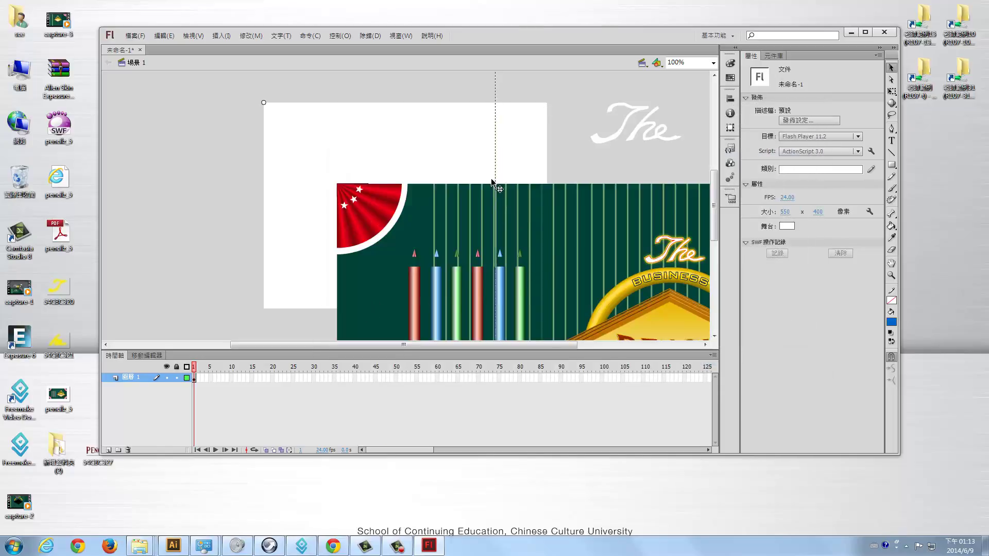
pyautogui.moveTo(487, 183); pyautogui.dragTo(554, 234)
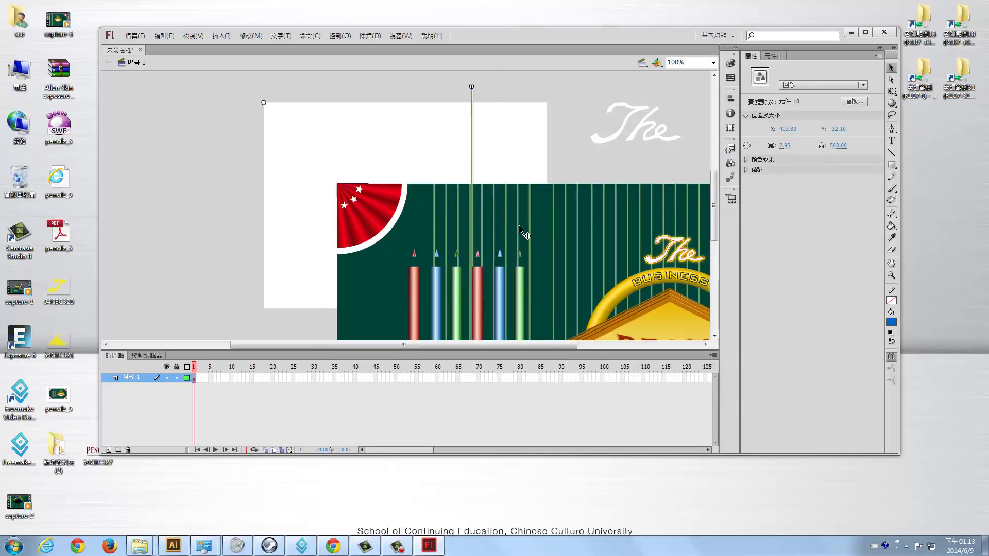
pyautogui.click(423, 237)
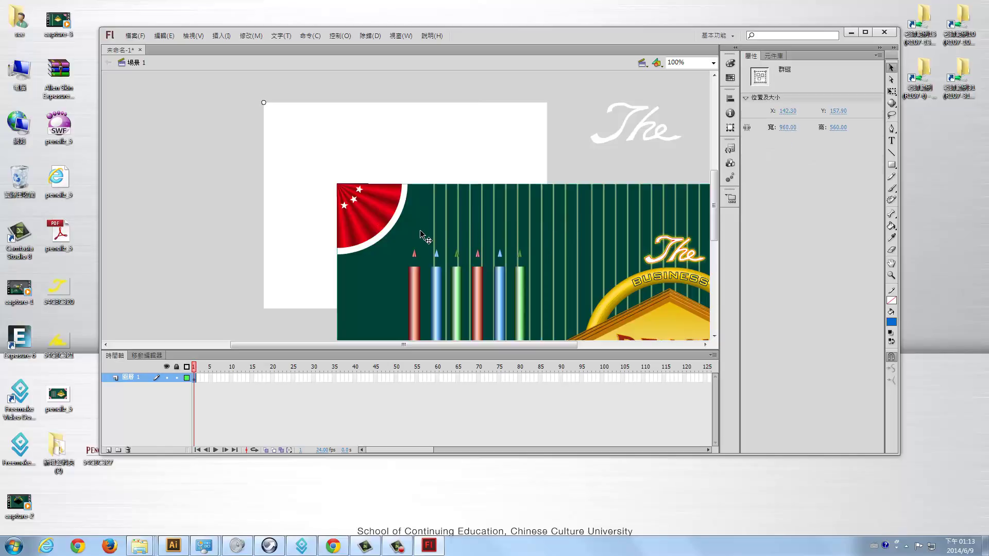
pyautogui.scroll(-3, 412, 233)
pyautogui.scroll(-3, 411, 229)
pyautogui.scroll(1, 411, 229)
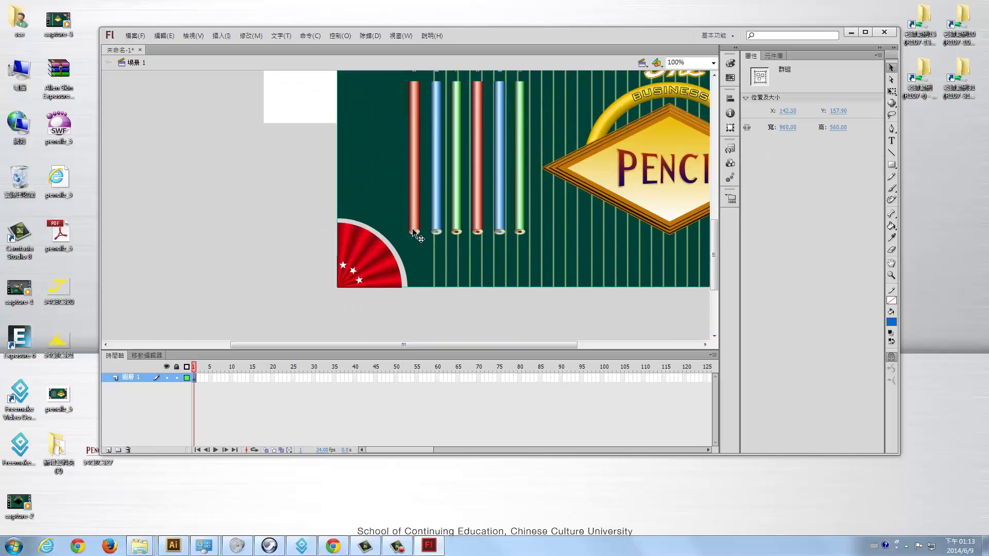
pyautogui.hotkey('ctrl', '-')
pyautogui.hotkey('ctrl', '-')
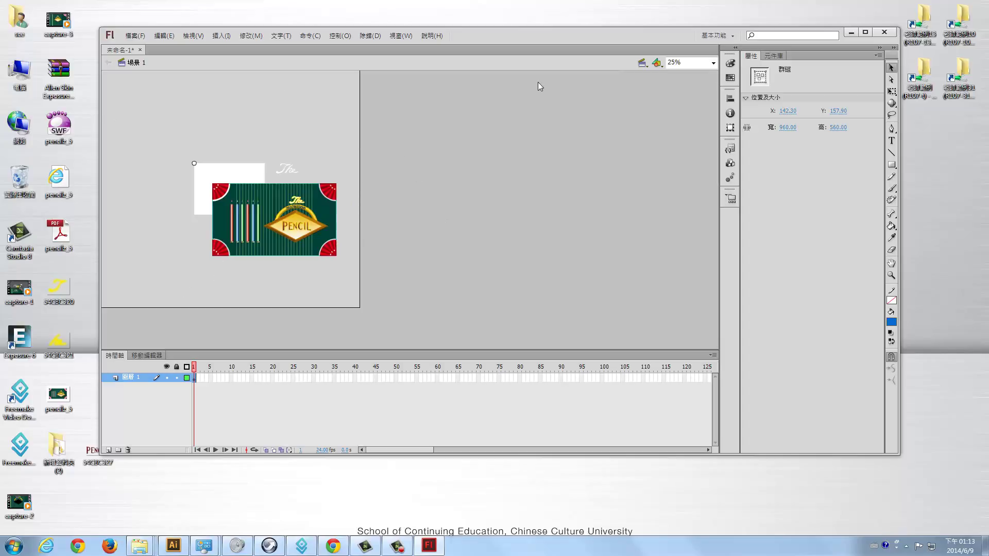
# Zoom in on the PENCIL badge, move the letter P out, and undo it back
pyautogui.click(319, 228)
pyautogui.hotkey('ctrl', '=')
pyautogui.hotkey('ctrl', '=')
pyautogui.hotkey('ctrl', '=')
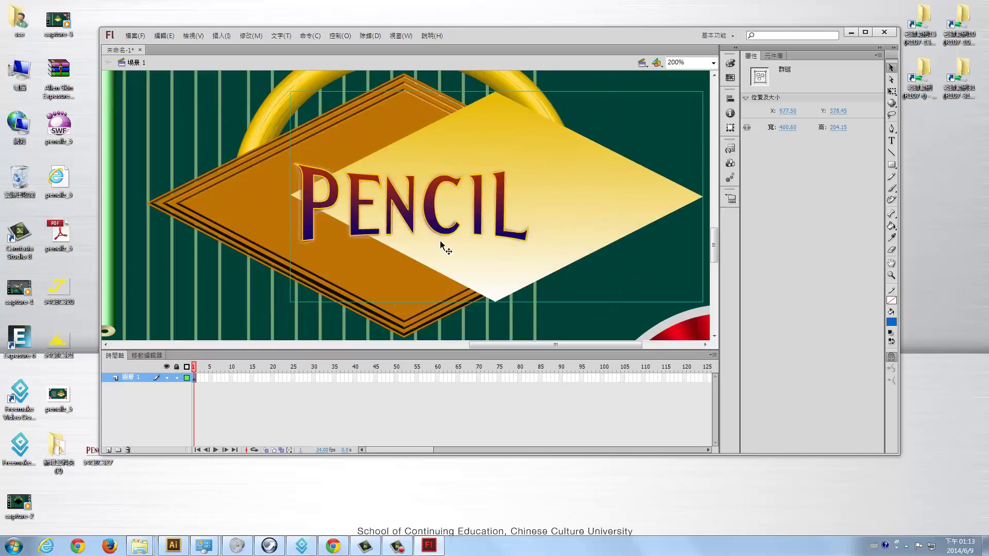
pyautogui.moveTo(324, 228); pyautogui.dragTo(373, 175)
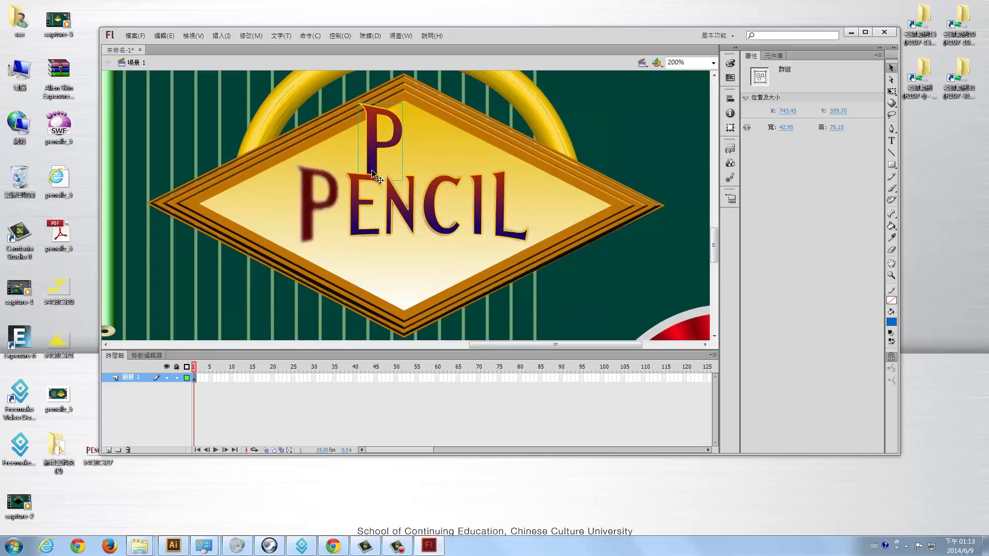
pyautogui.hotkey('ctrl', 'z')
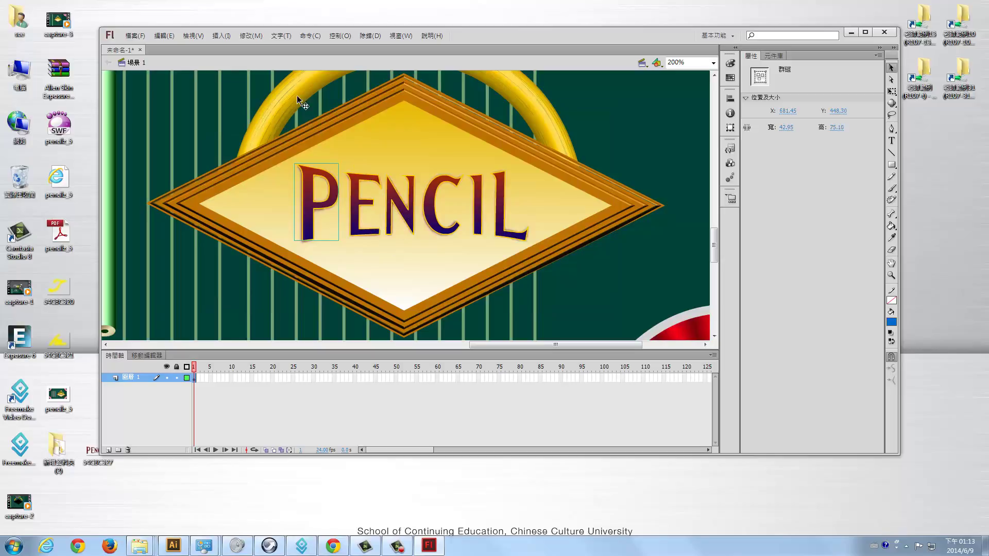
pyautogui.click(334, 108)
pyautogui.scroll(3, 626, 232)
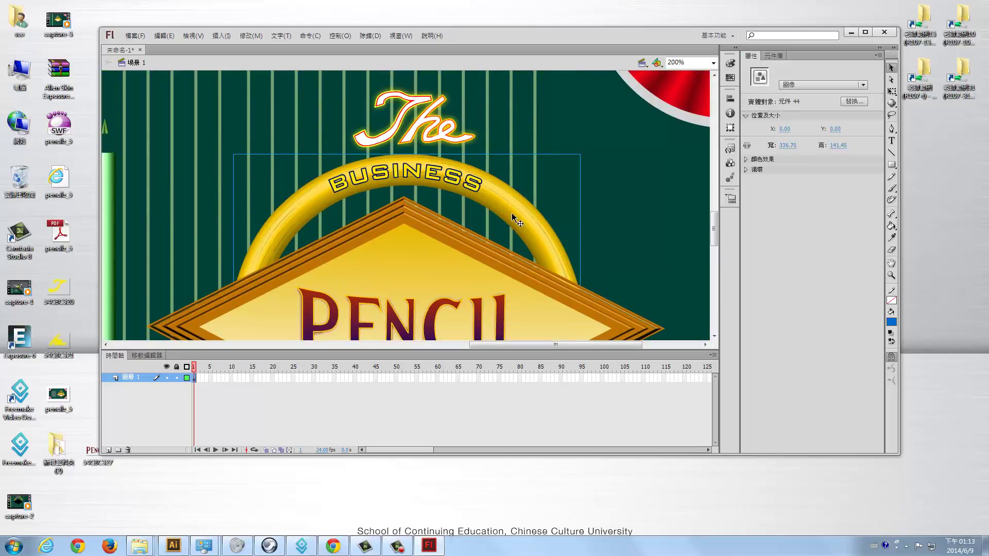
# Inspect the badge symbol and The lettering, pan across the pencils, and zoom out fully
pyautogui.doubleClick(525, 221)
pyautogui.doubleClick(561, 184)
pyautogui.click(430, 117)
pyautogui.moveTo(430, 117); pyautogui.dragTo(511, 133)
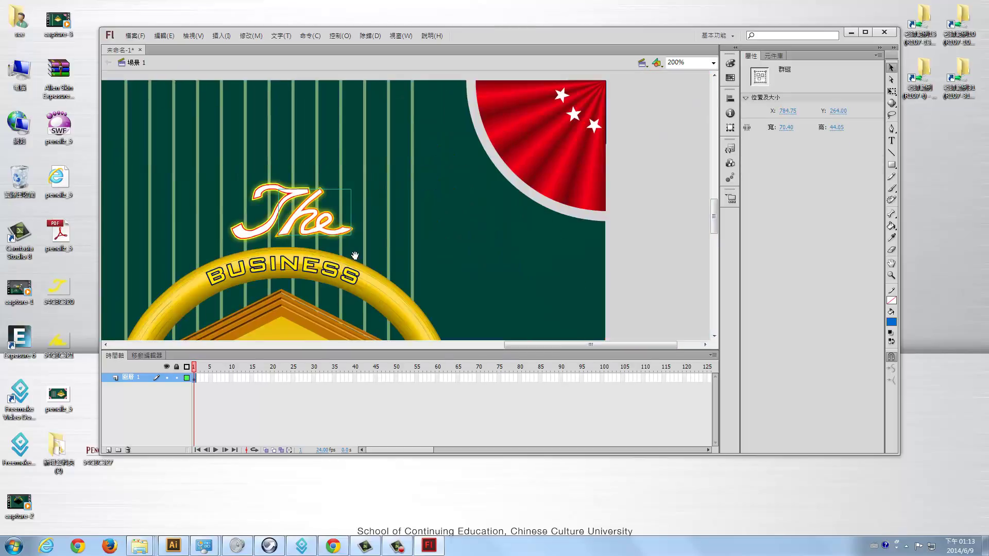
pyautogui.moveTo(379, 142)
pyautogui.mouseDown()
pyautogui.moveTo(438, 195)
pyautogui.moveTo(557, 156)
pyautogui.mouseUp()
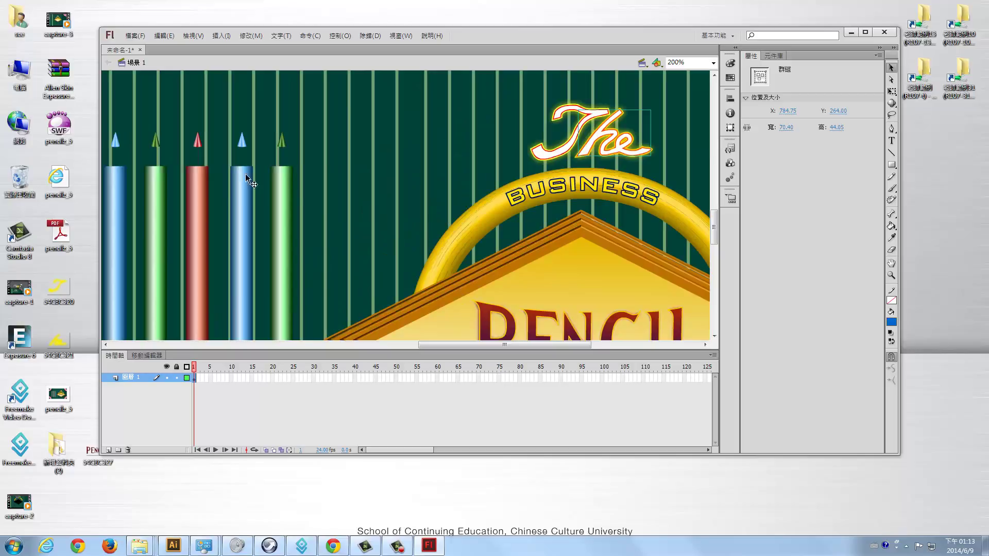
pyautogui.click(277, 178)
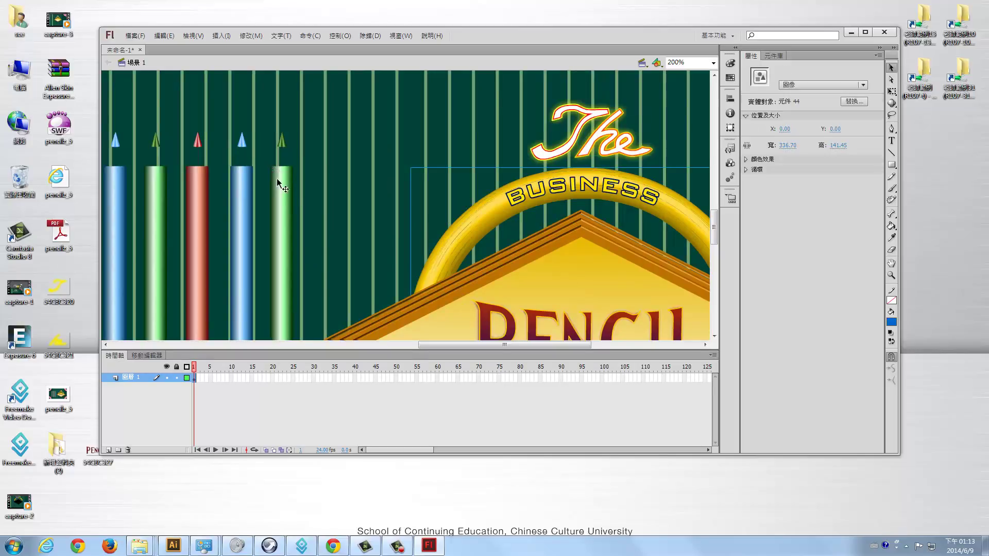
pyautogui.moveTo(290, 188); pyautogui.dragTo(443, 181)
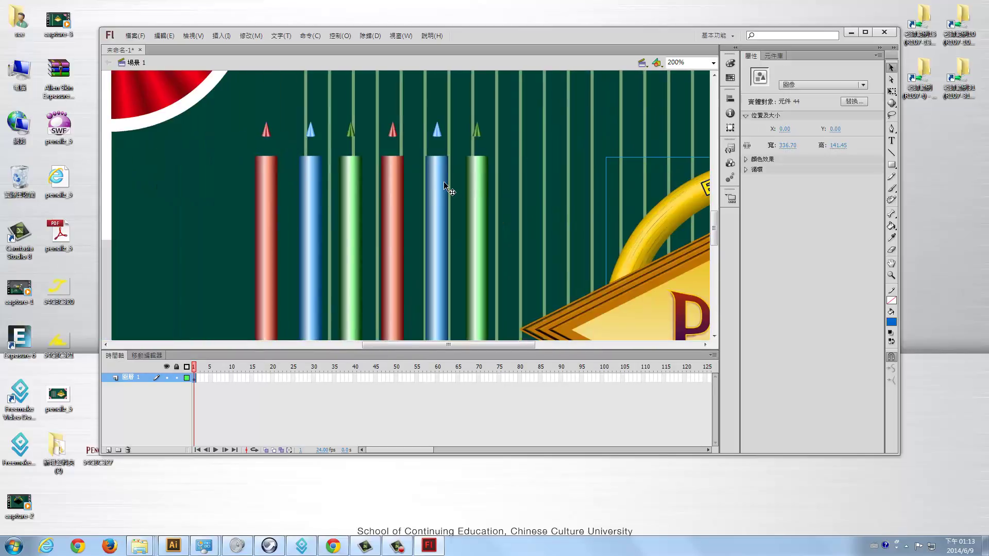
pyautogui.hotkey('ctrl', '-')
pyautogui.hotkey('ctrl', '-')
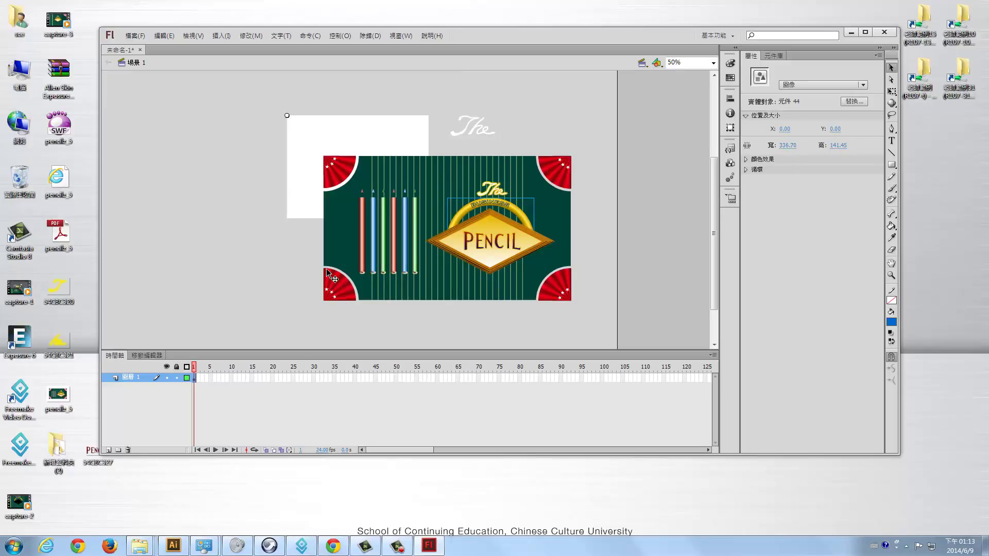
# Maximize Flash, close the untitled document answering No to saving, and return to Illustrator
pyautogui.click(609, 255)
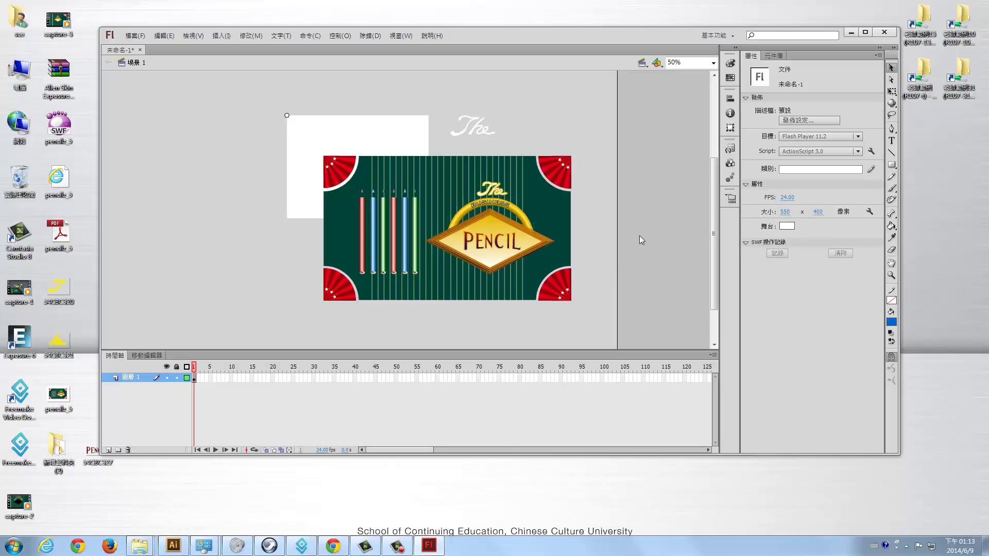
pyautogui.click(865, 32)
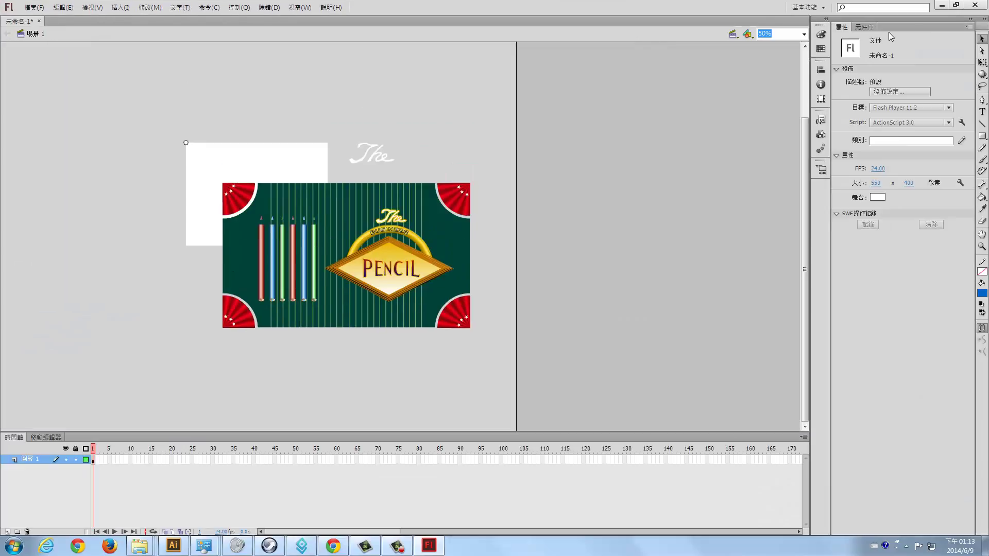
pyautogui.click(974, 5)
pyautogui.click(497, 287)
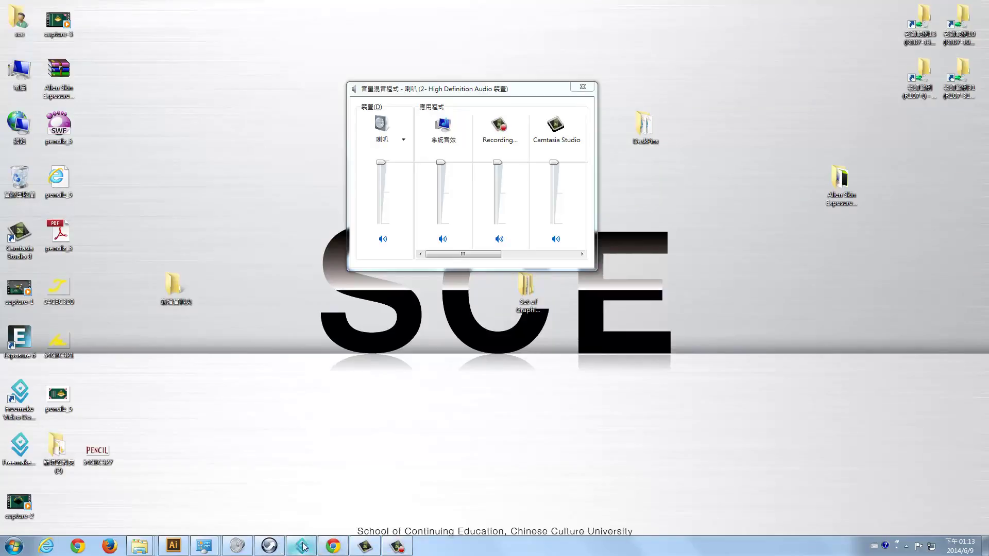
pyautogui.click(172, 547)
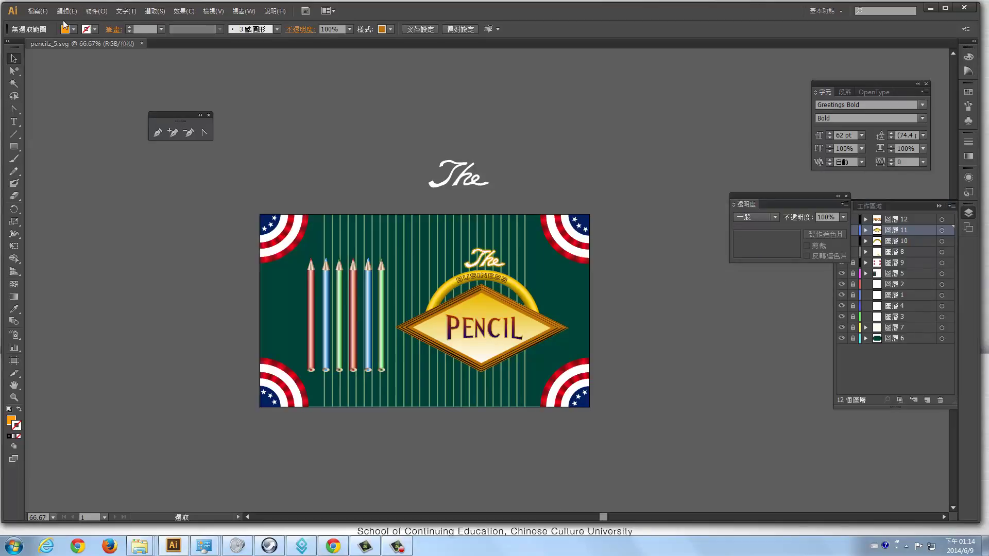
pyautogui.click(38, 11)
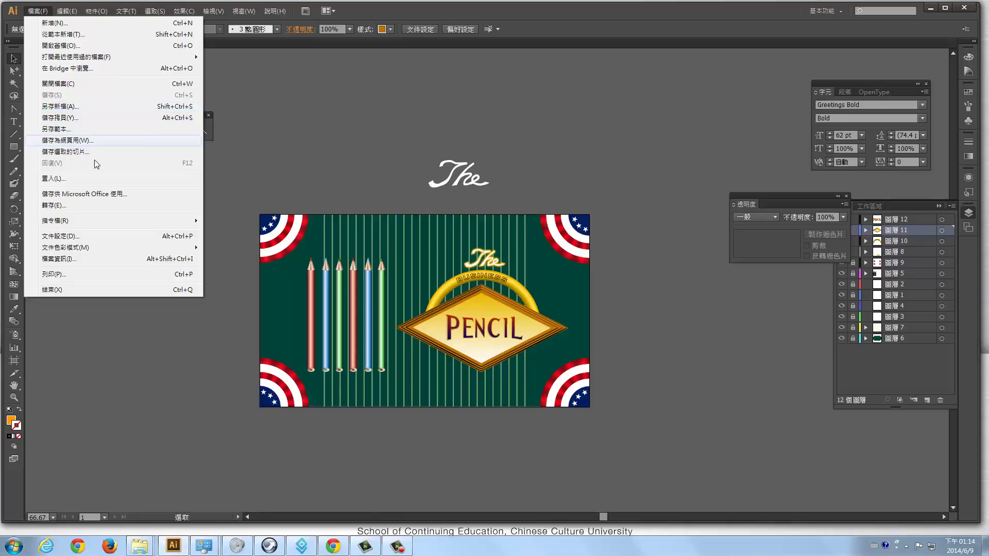
pyautogui.click(105, 206)
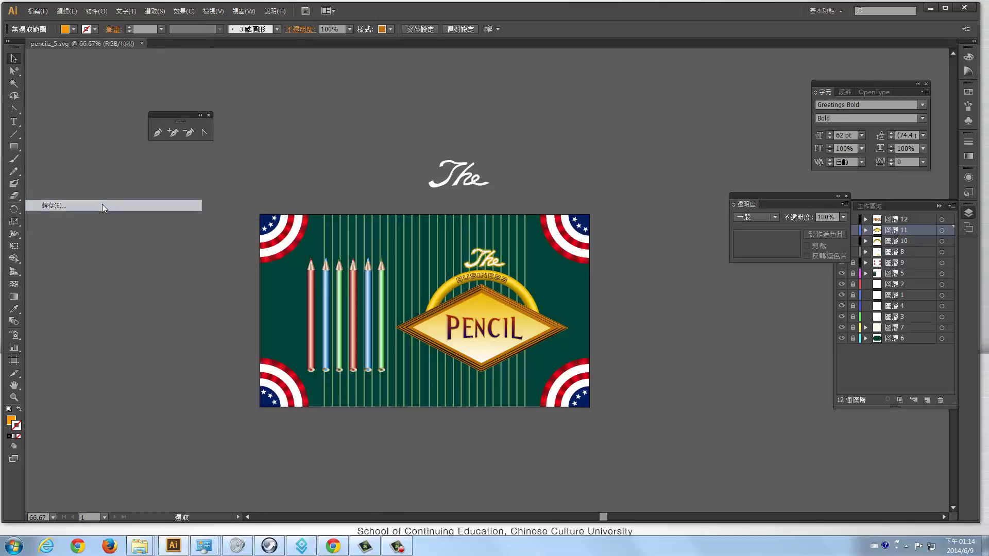
pyautogui.click(154, 192)
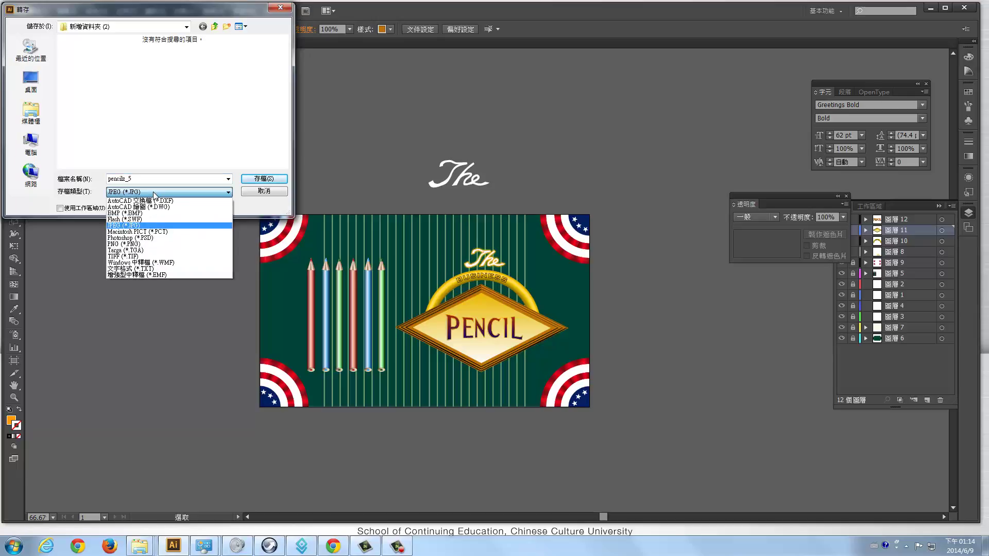
pyautogui.click(252, 191)
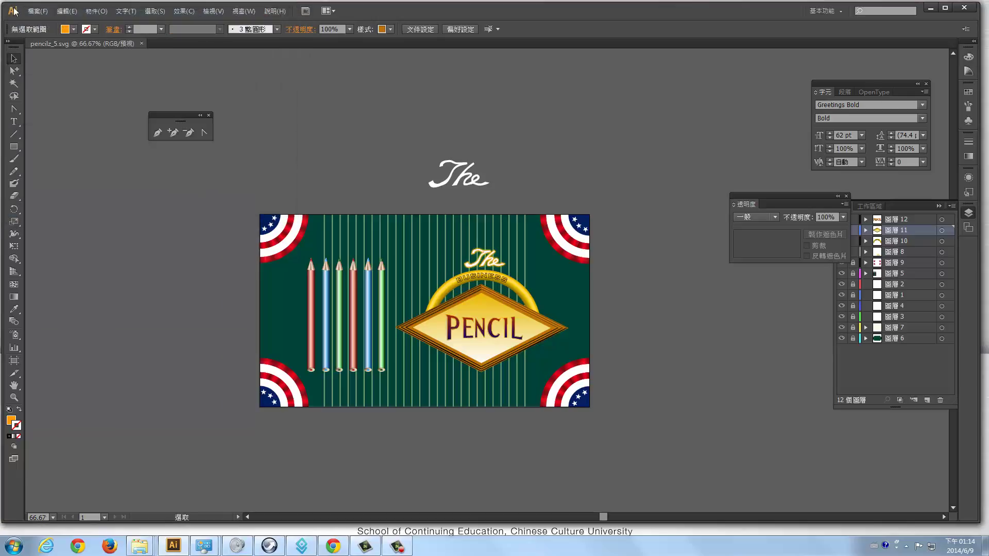
pyautogui.click(37, 11)
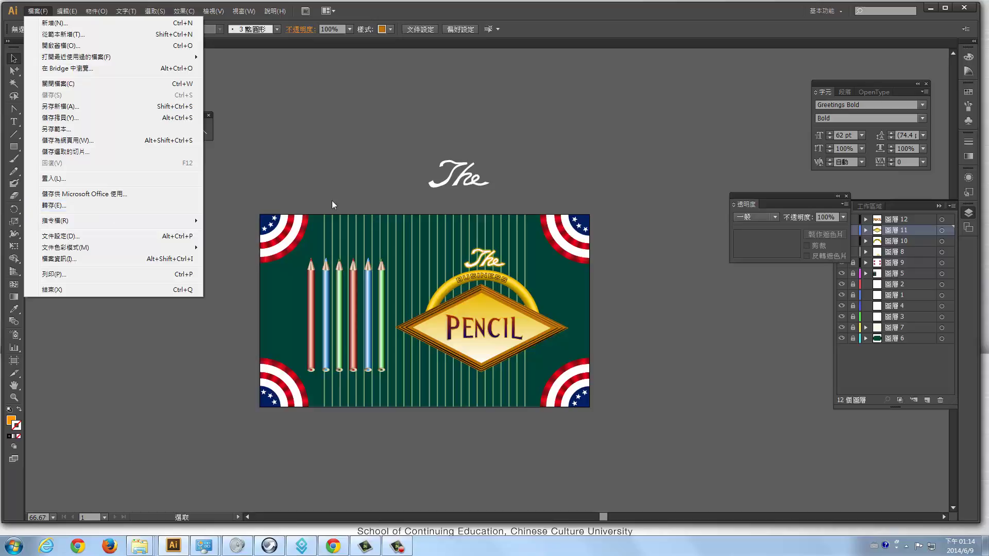
# Review the poster's Document Setup and File Info, cancelling both without changes
pyautogui.click(123, 236)
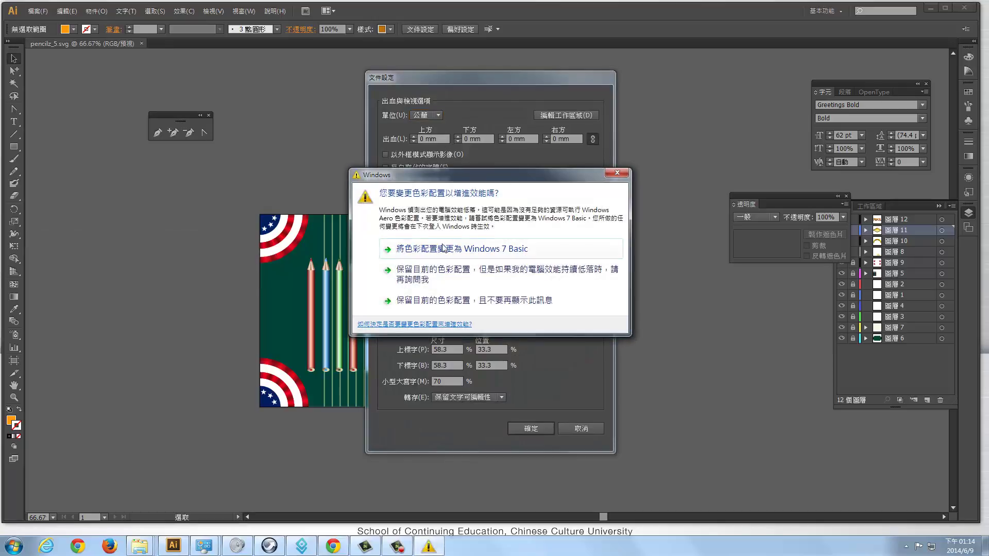
pyautogui.click(443, 248)
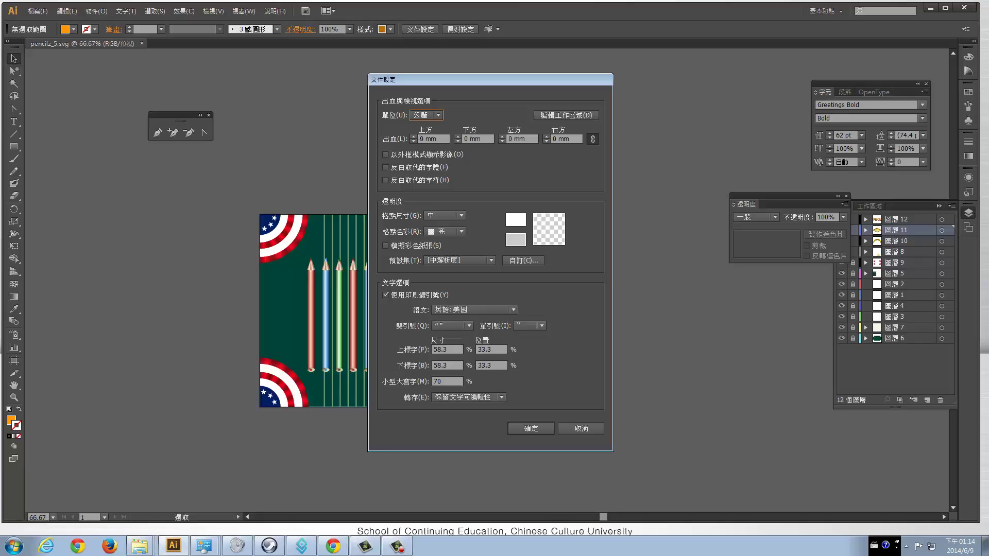
pyautogui.click(579, 428)
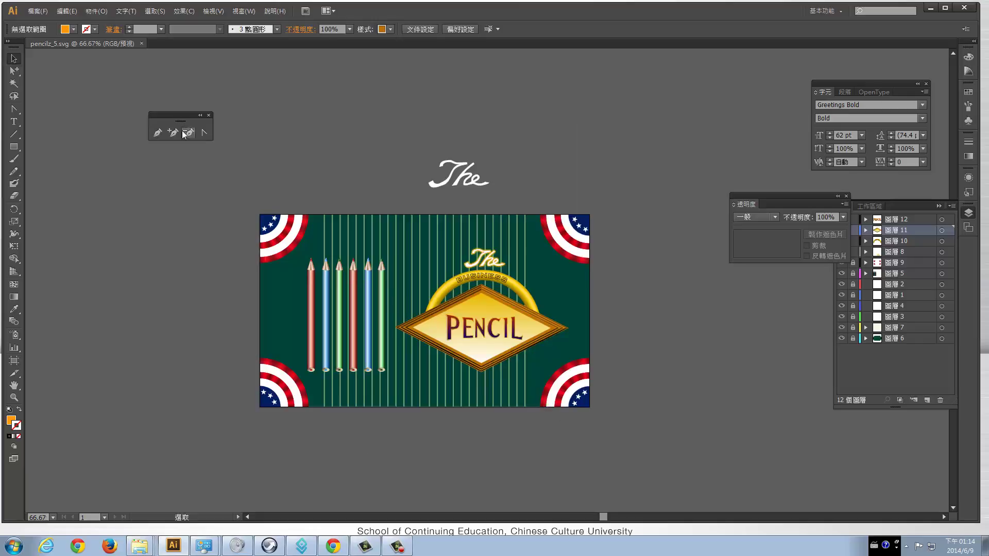
pyautogui.click(38, 11)
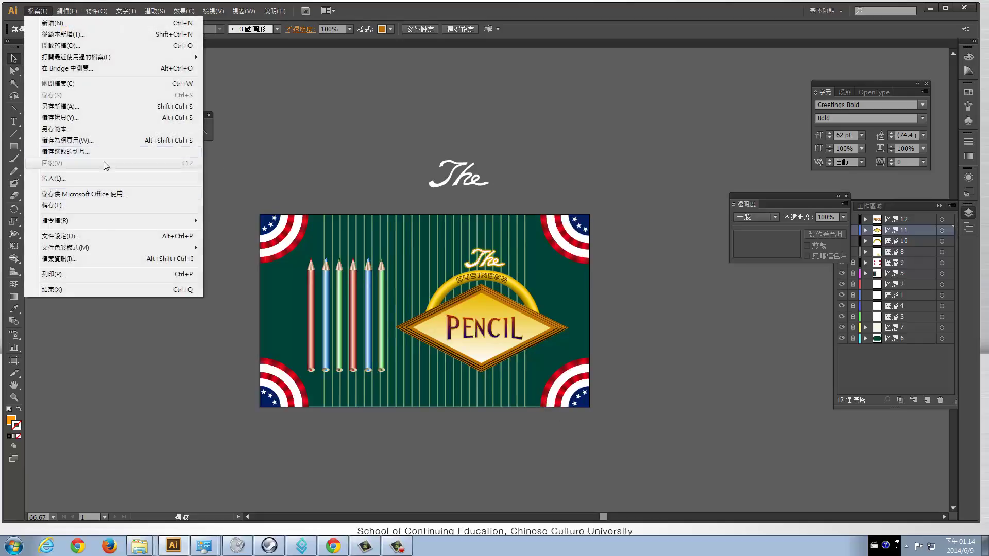
pyautogui.click(109, 258)
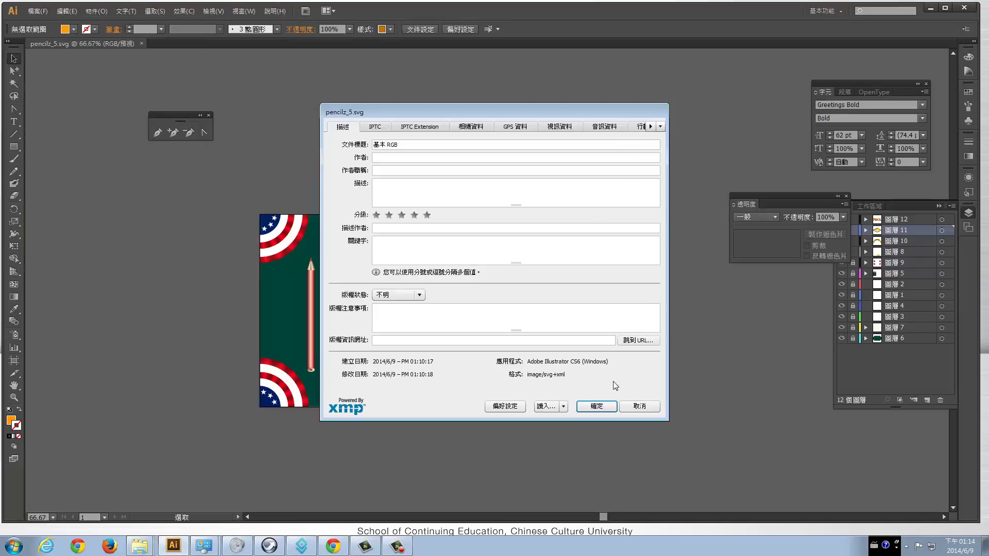
pyautogui.click(639, 406)
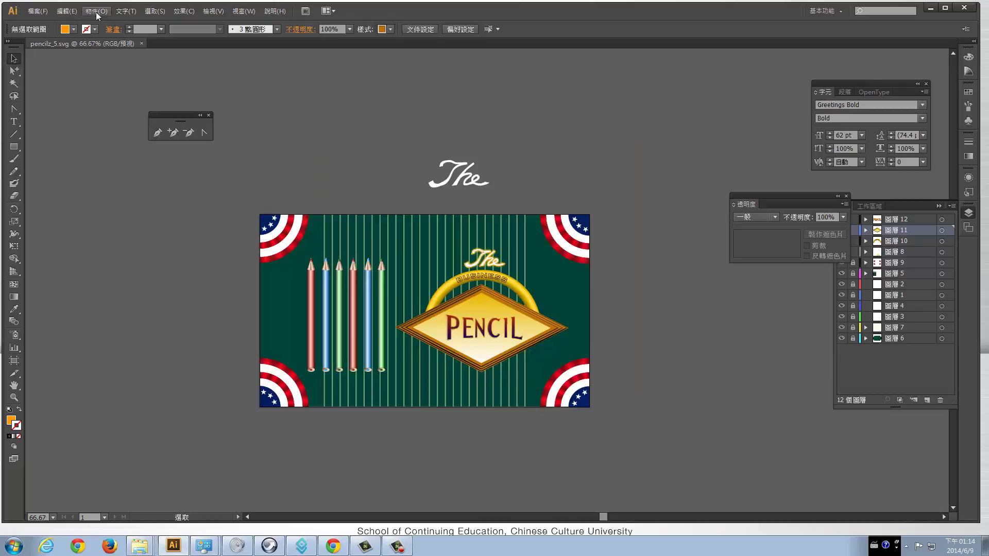
# Reopen Document Setup and enter Edit Artboards mode on the 960×560 artboard
pyautogui.click(126, 11)
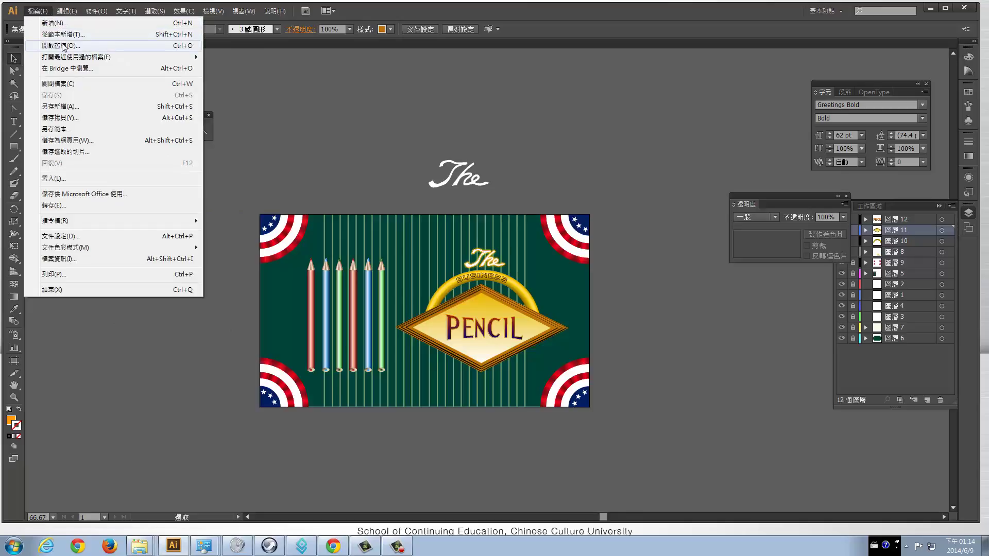
pyautogui.click(113, 237)
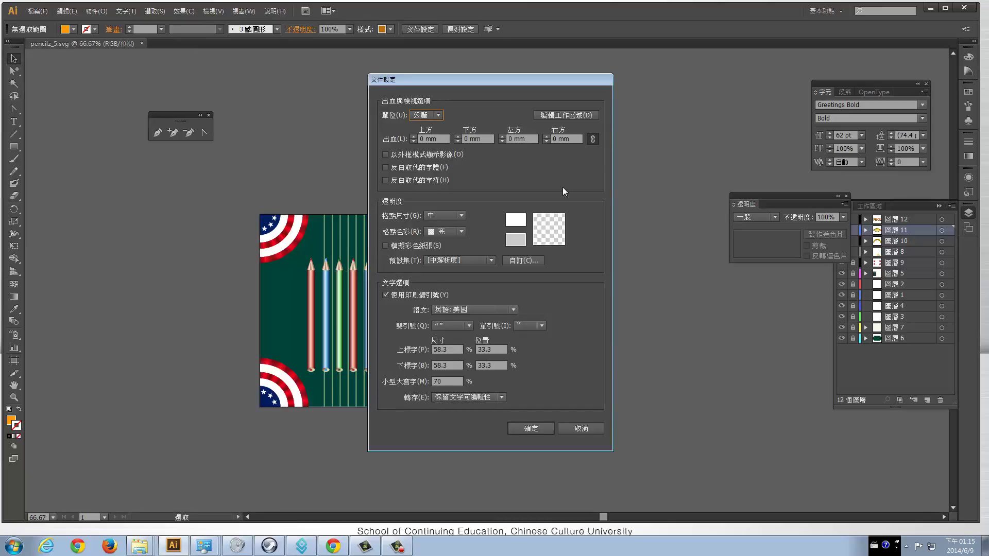
pyautogui.click(567, 114)
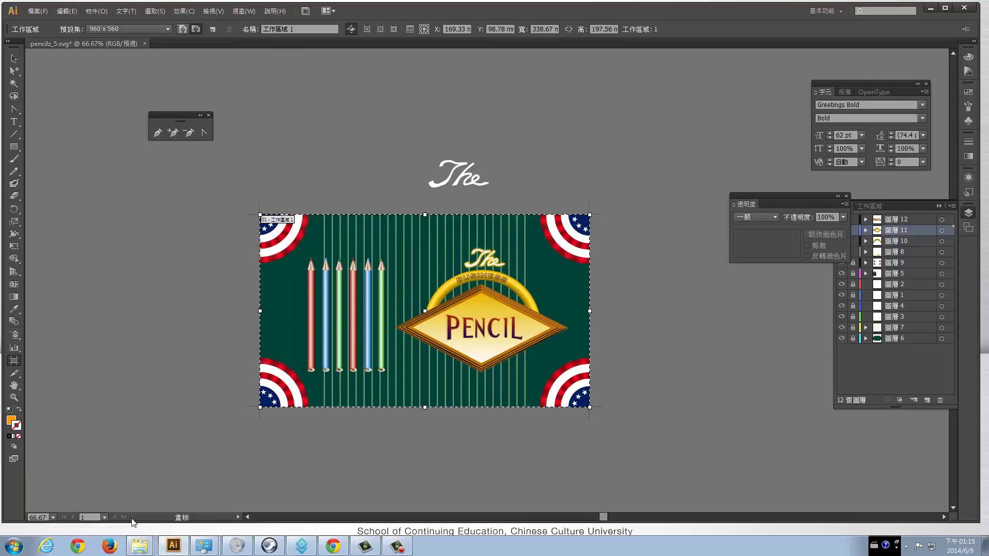
# Browse the status bar's zoom and display options, then dismiss them
pyautogui.click(53, 517)
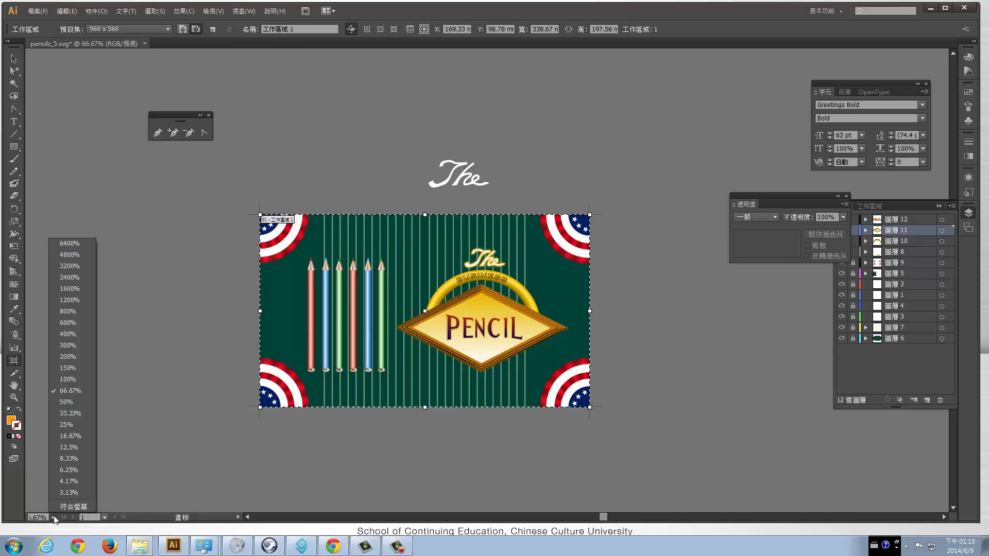
pyautogui.click(54, 518)
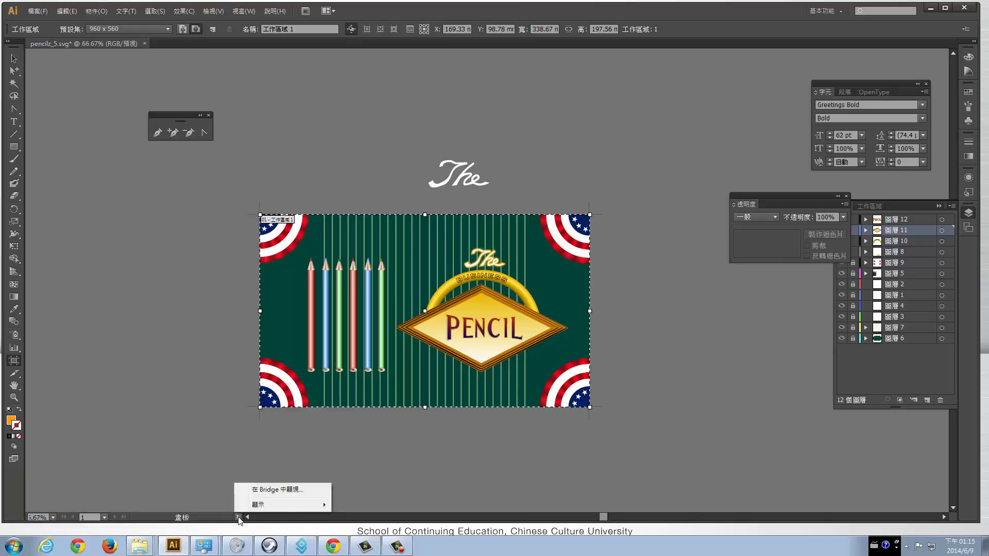
pyautogui.click(239, 517)
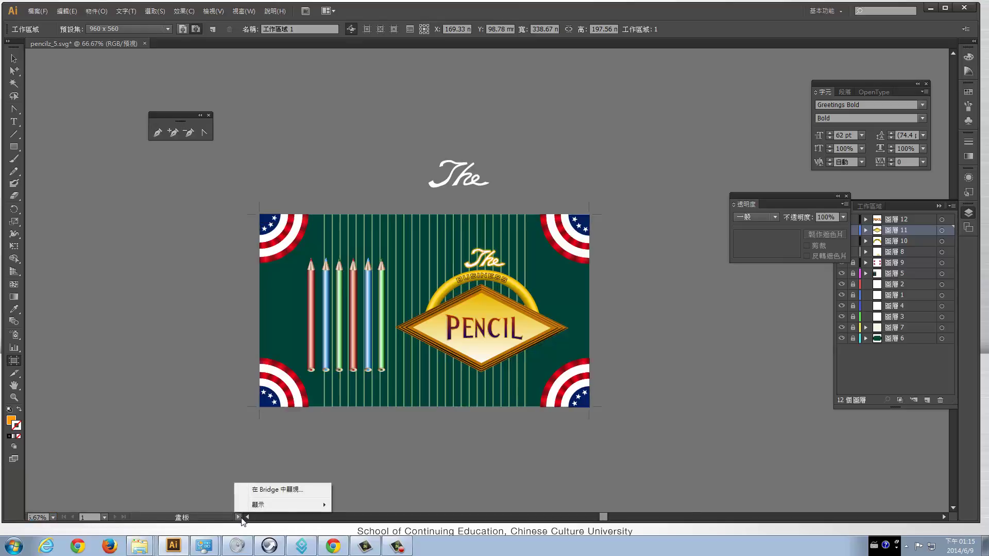
pyautogui.click(511, 39)
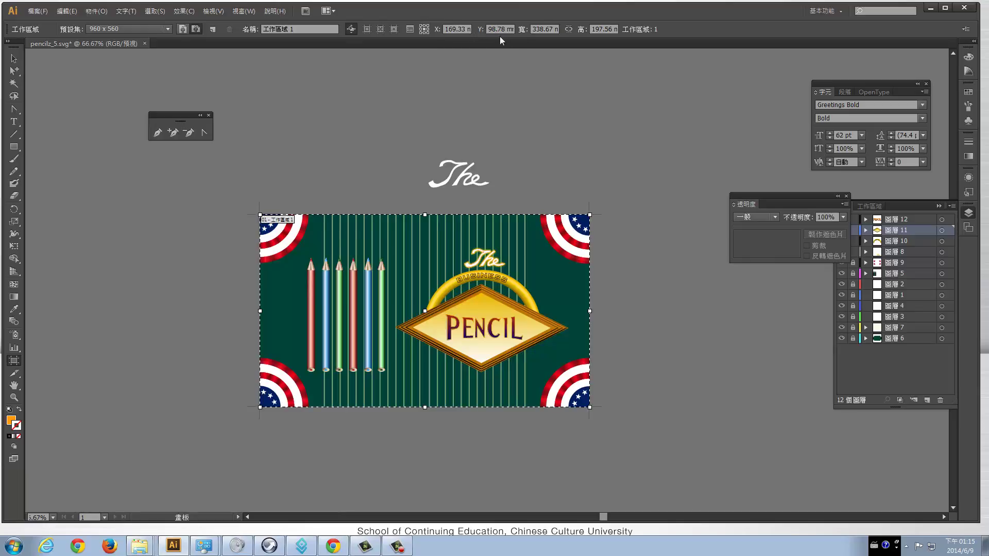
# Leave artboard editing with the Selection tool and bring up the File menu
pyautogui.click(461, 30)
pyautogui.click(16, 57)
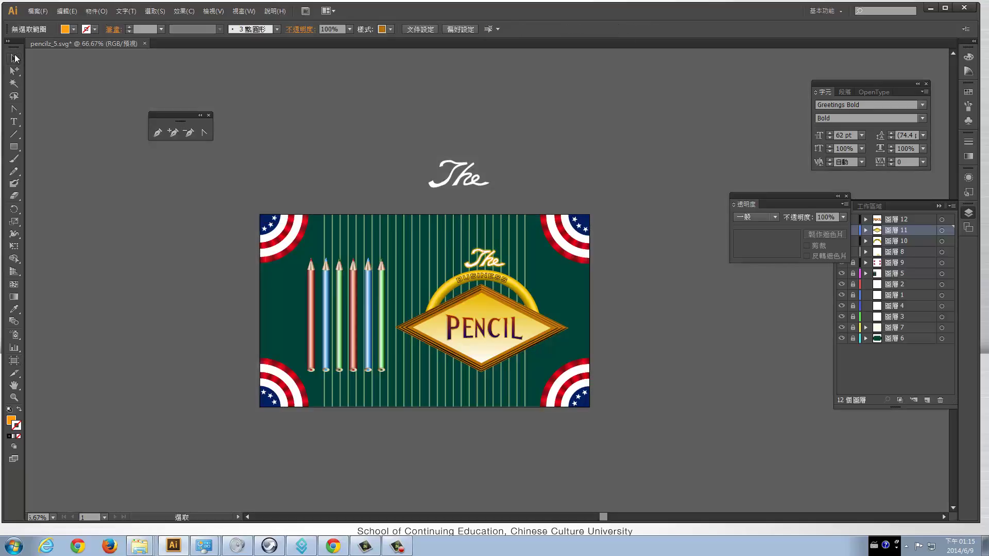
pyautogui.click(126, 11)
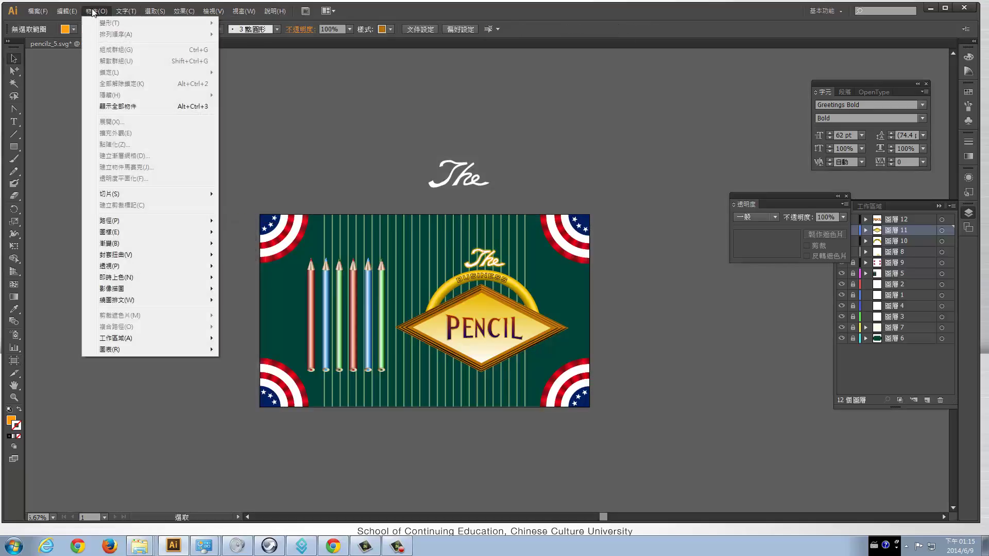
pyautogui.moveTo(37, 11)
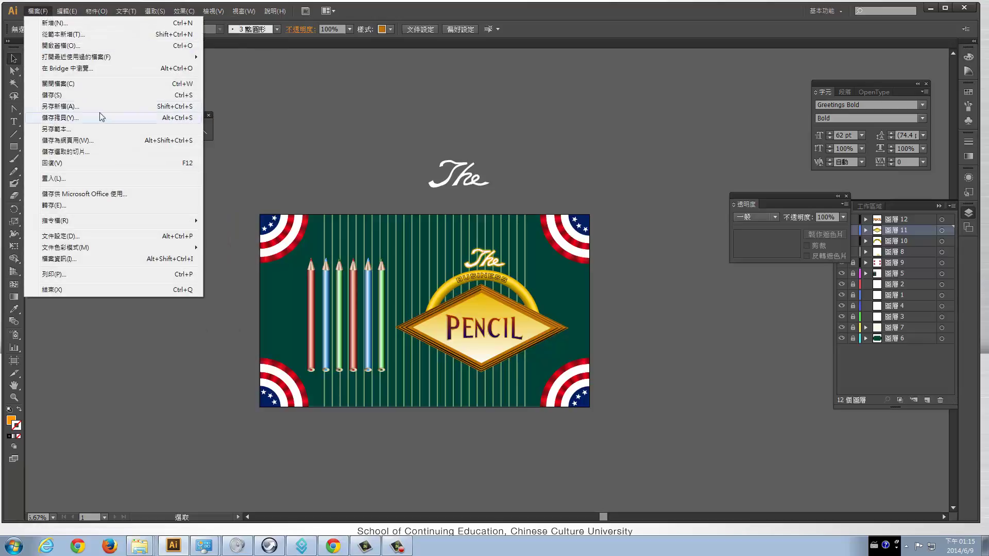
# Export the poster as a JPEG (*.JPG) named pencilz_5 to the Desktop
pyautogui.click(91, 209)
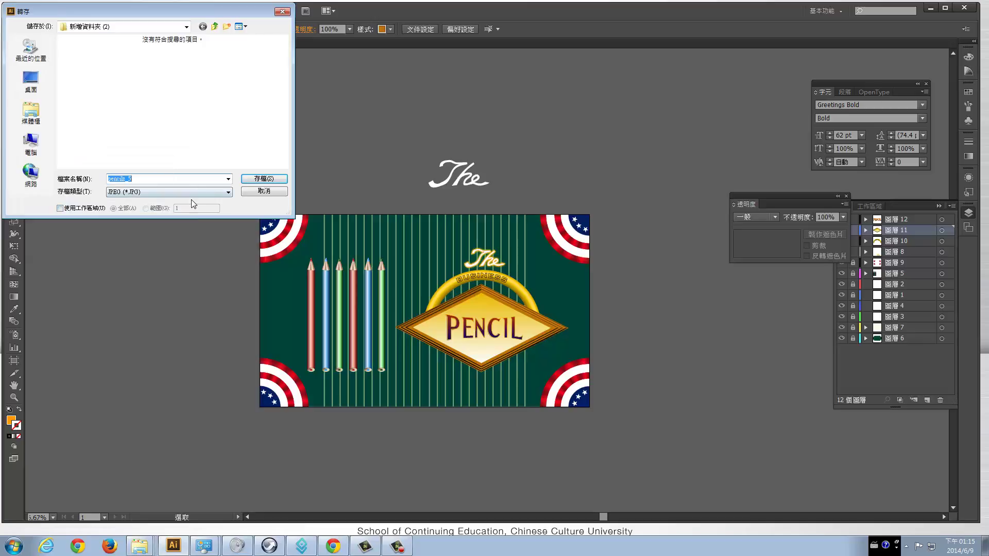
pyautogui.click(30, 81)
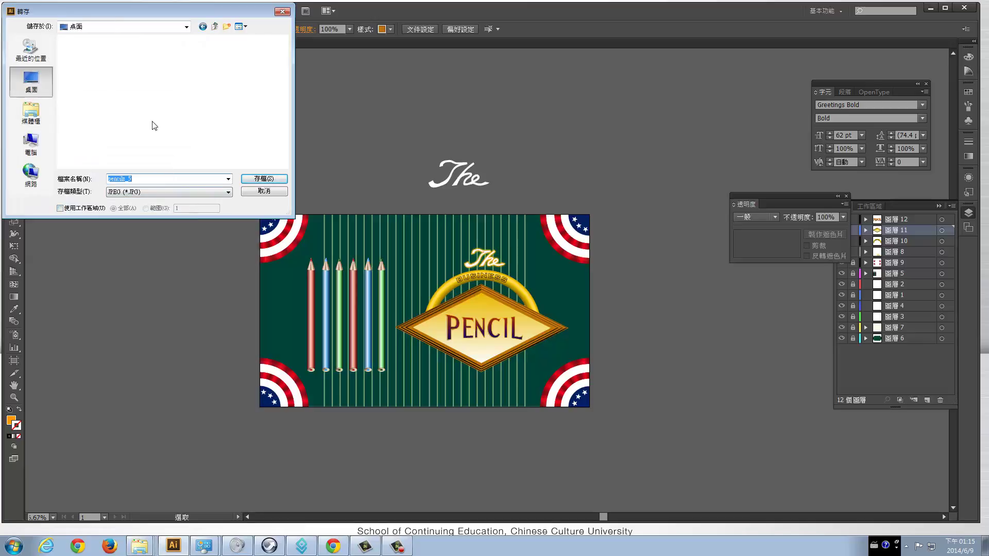
pyautogui.click(199, 192)
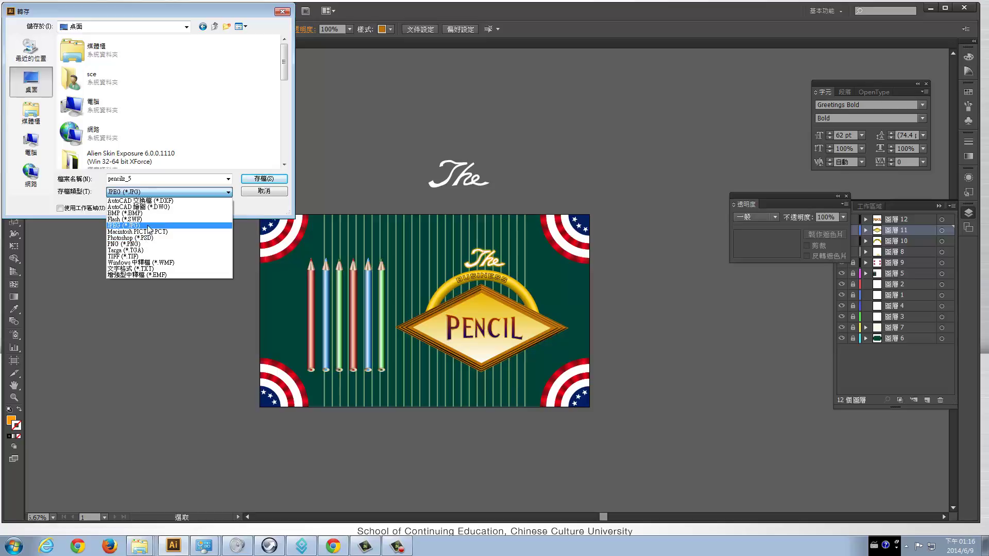
pyautogui.click(149, 226)
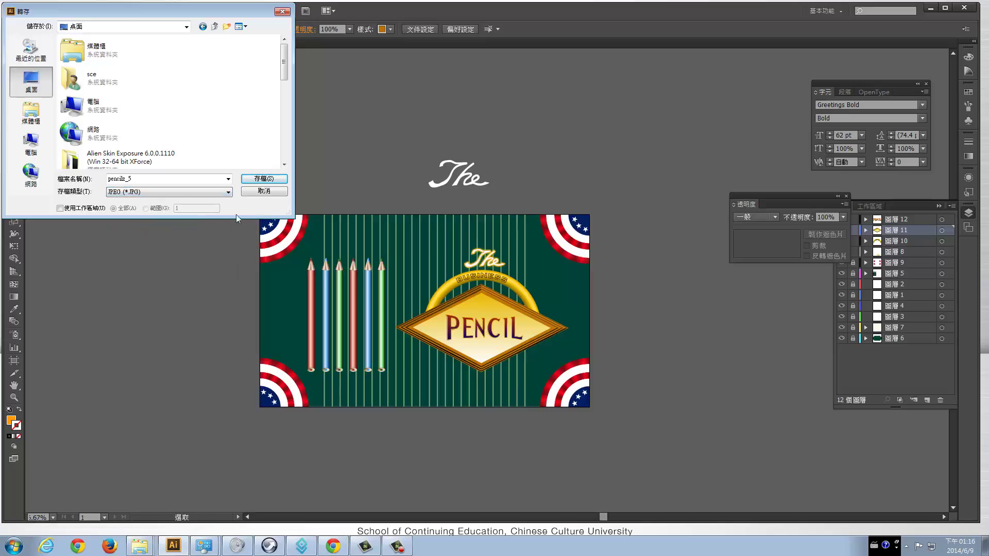
pyautogui.click(263, 180)
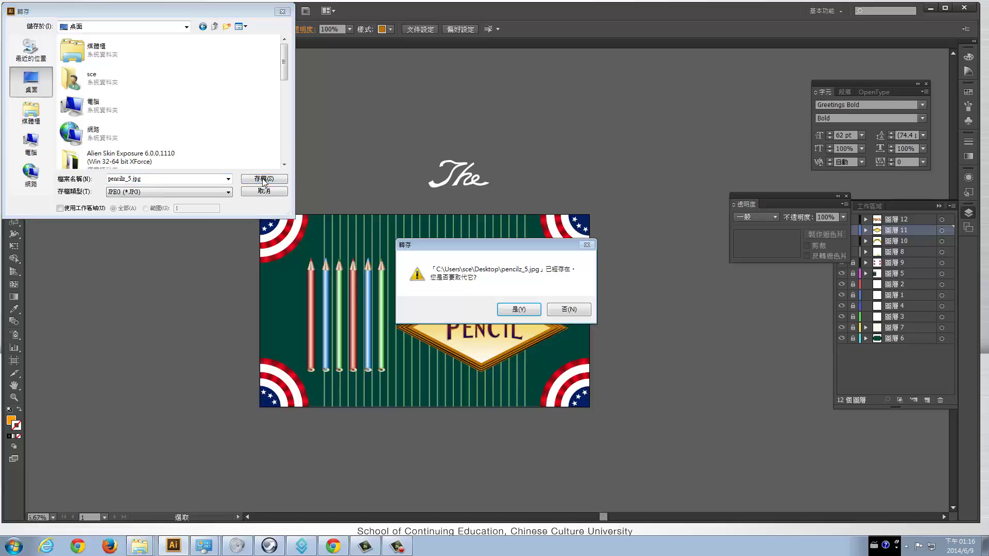
# Overwrite the old pencilz_5.jpg, exporting at quality 10 and High (300 ppi) resolution
pyautogui.click(536, 318)
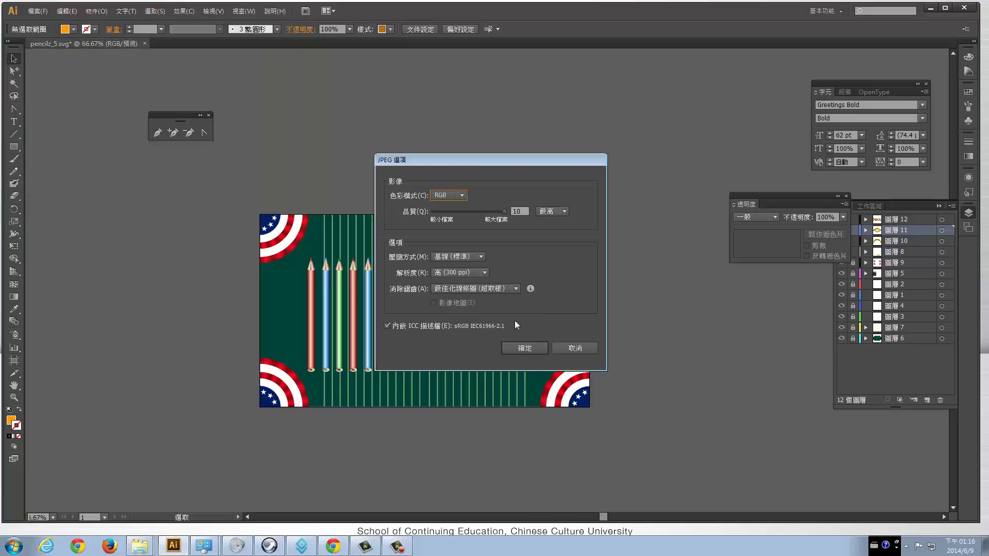
pyautogui.moveTo(486, 163); pyautogui.dragTo(304, 60)
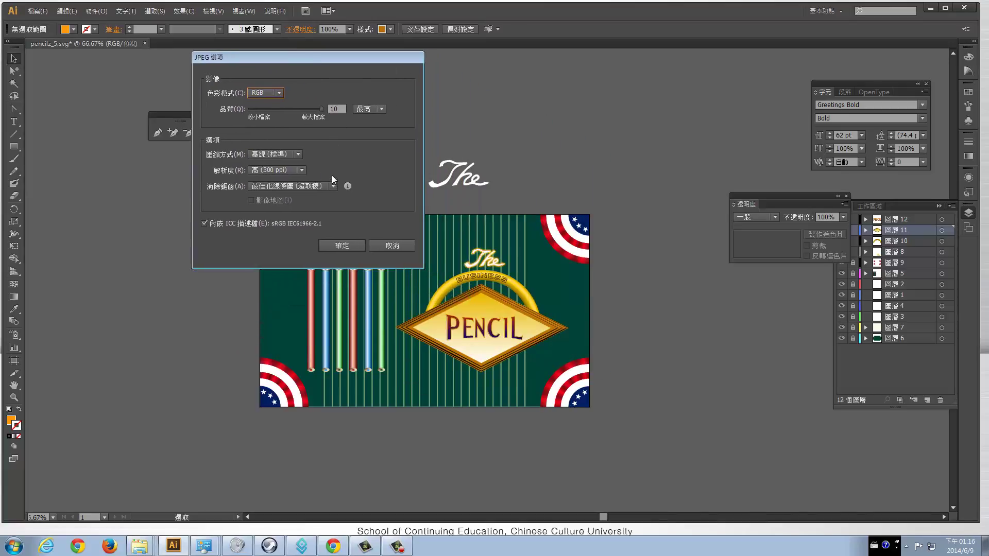
pyautogui.click(289, 171)
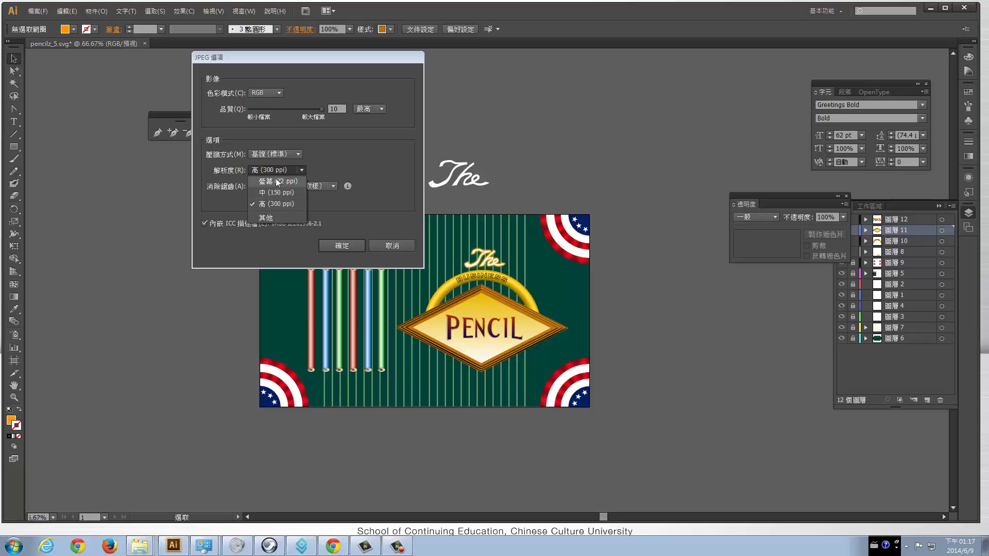
pyautogui.click(276, 179)
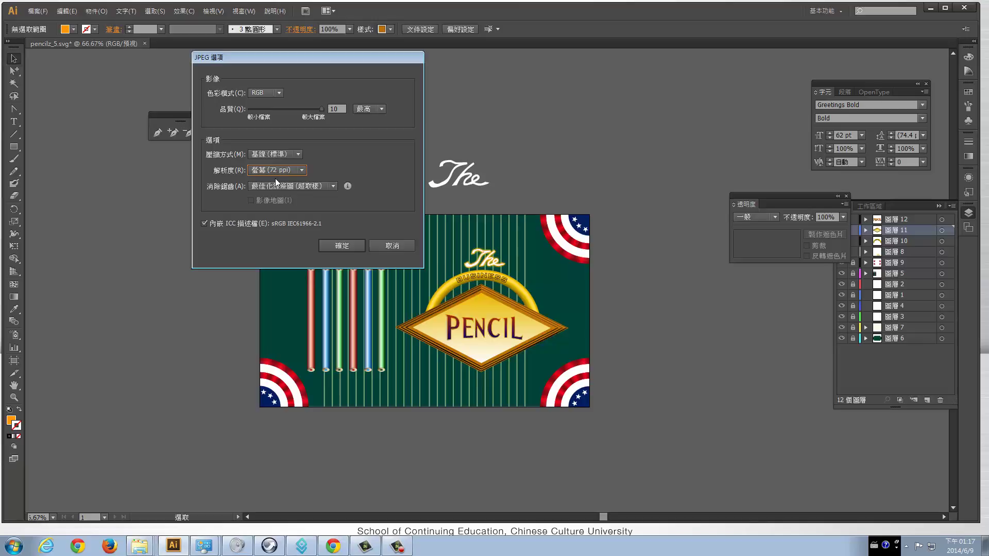
pyautogui.click(285, 170)
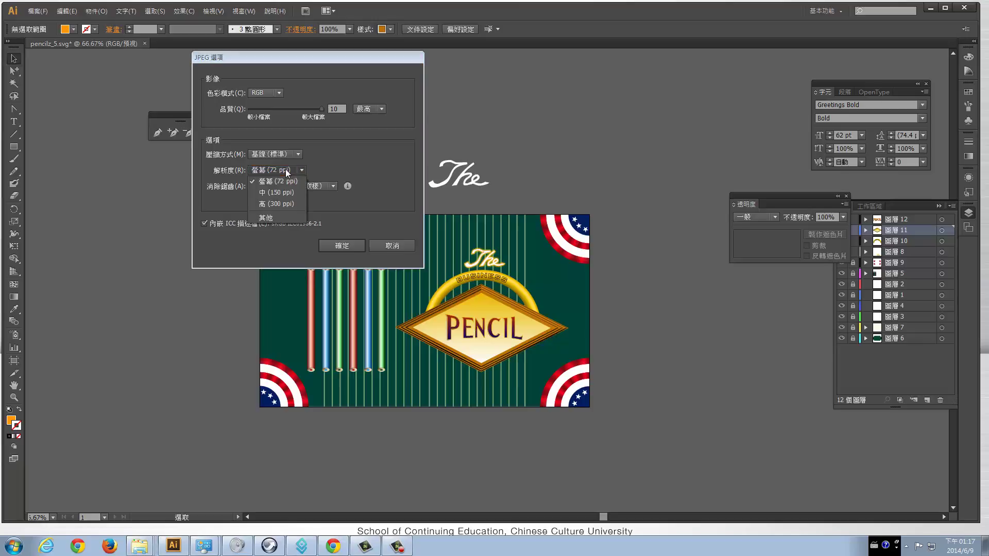
pyautogui.click(278, 209)
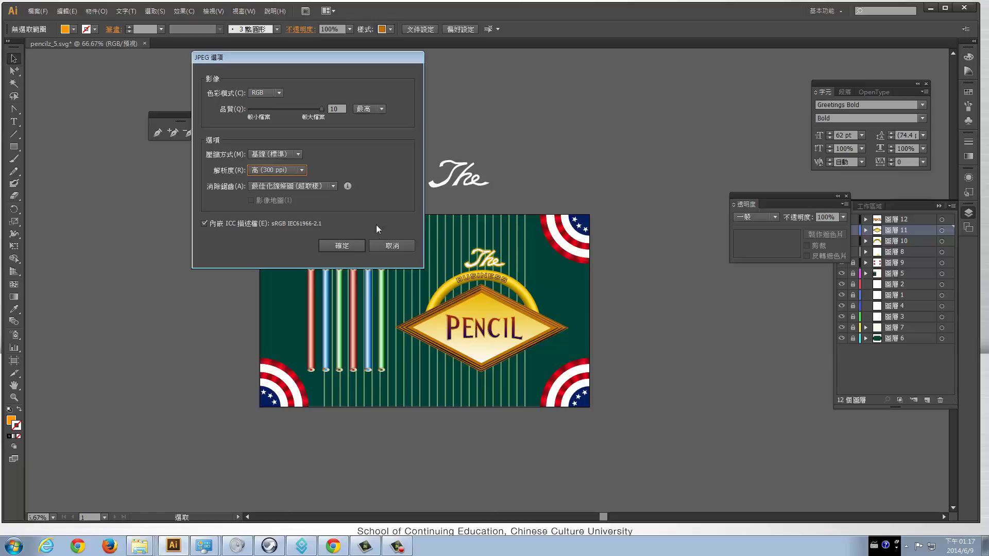
pyautogui.click(348, 244)
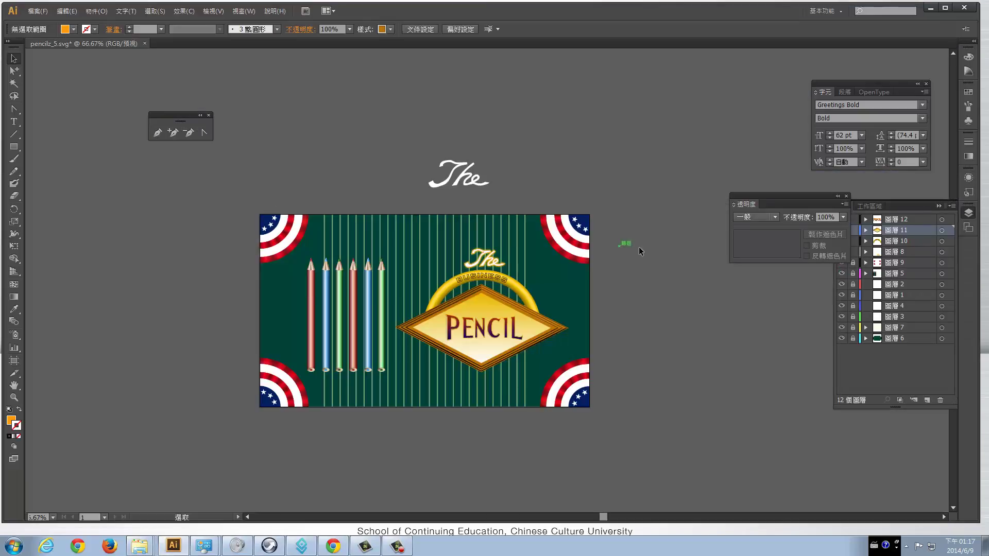
# Check in the desktop file's Properties Details that pencilz_5.jpg is 5196×3601 at 300 dpi
pyautogui.click(931, 7)
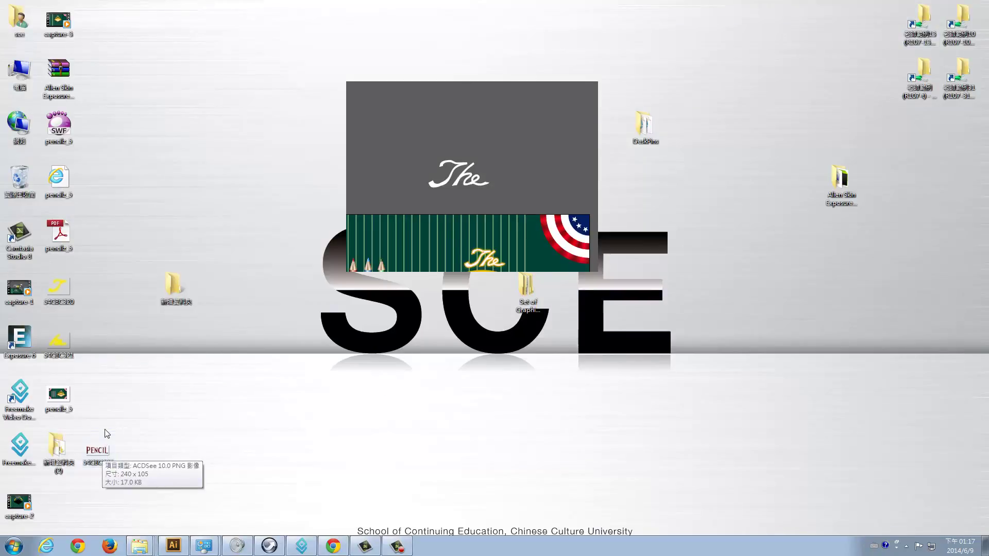
pyautogui.rightClick(64, 404)
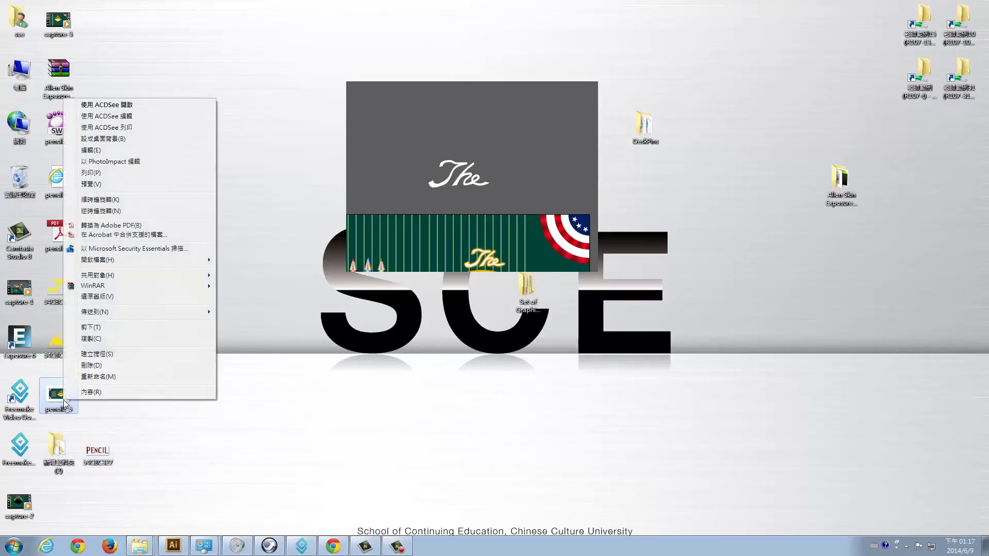
pyautogui.click(98, 401)
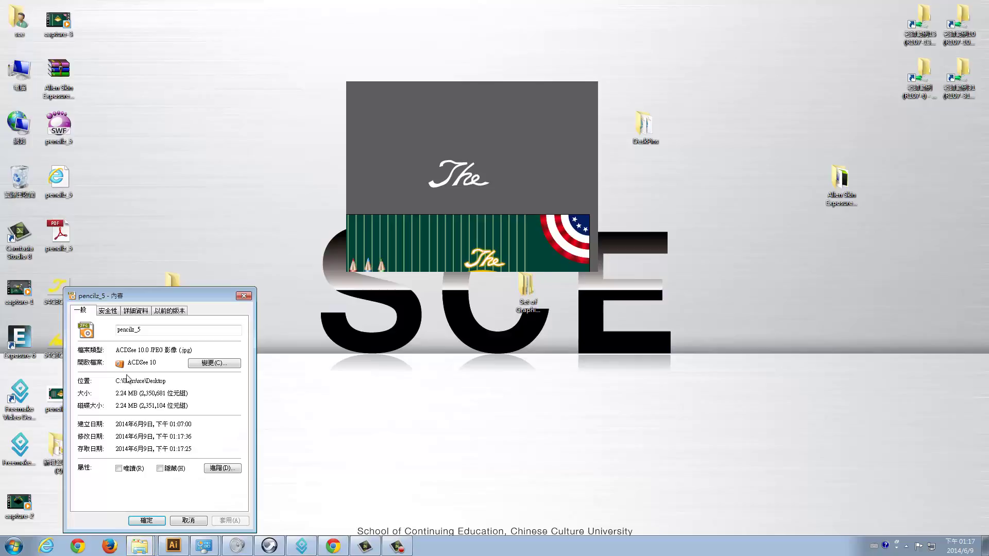
pyautogui.click(136, 310)
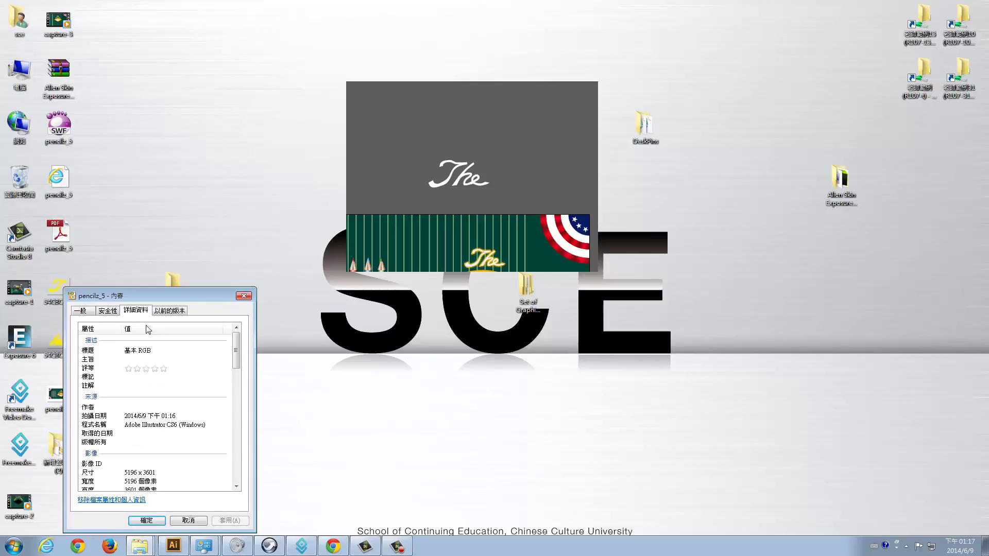
pyautogui.moveTo(237, 368); pyautogui.dragTo(236, 378)
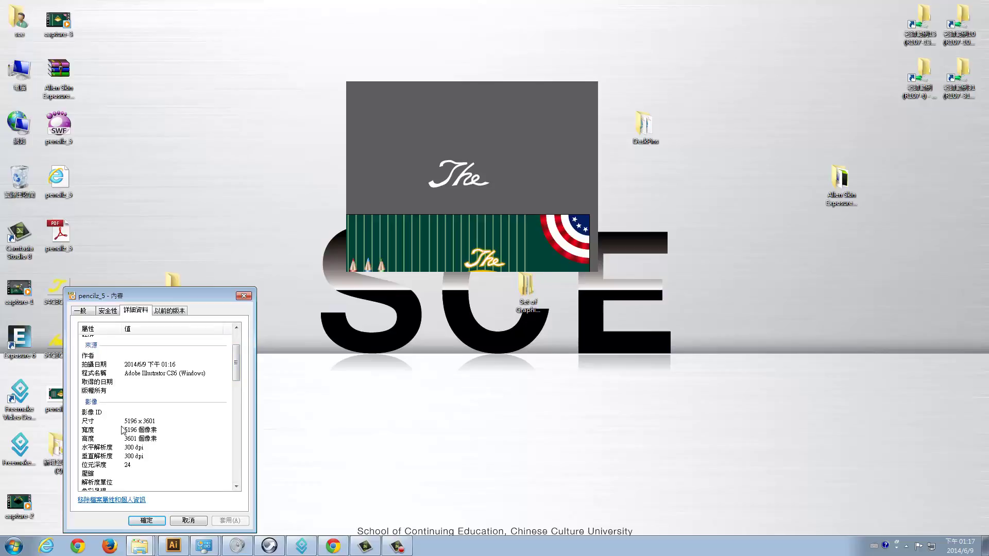
pyautogui.click(146, 521)
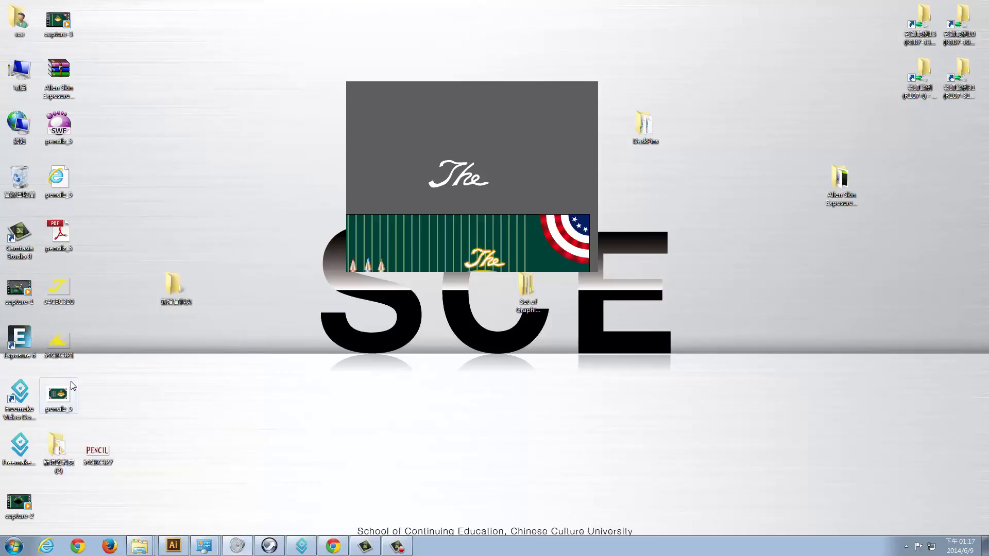
# Open pencilz_5.jpg in ACDSee at actual size and inspect its right edge and corner
pyautogui.doubleClick(58, 394)
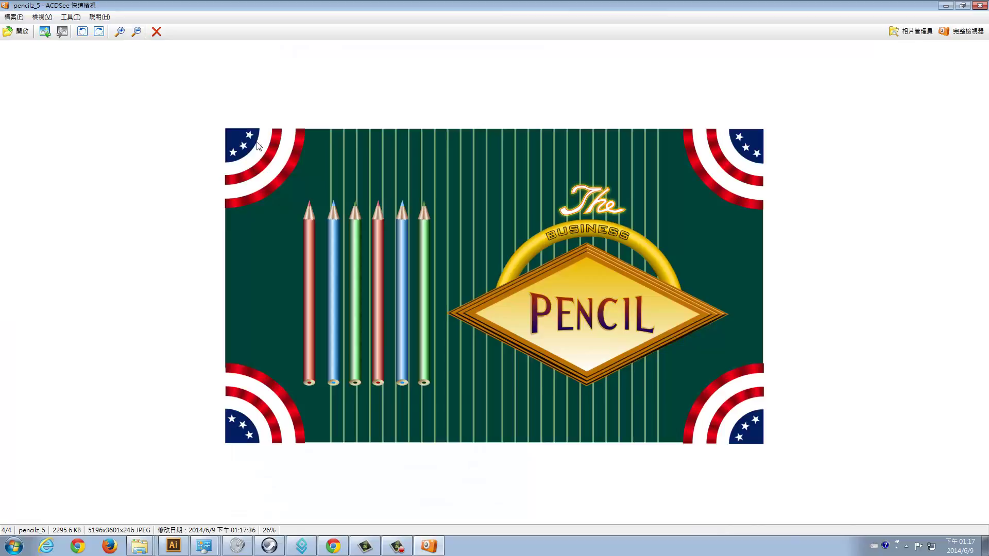
pyautogui.click(42, 17)
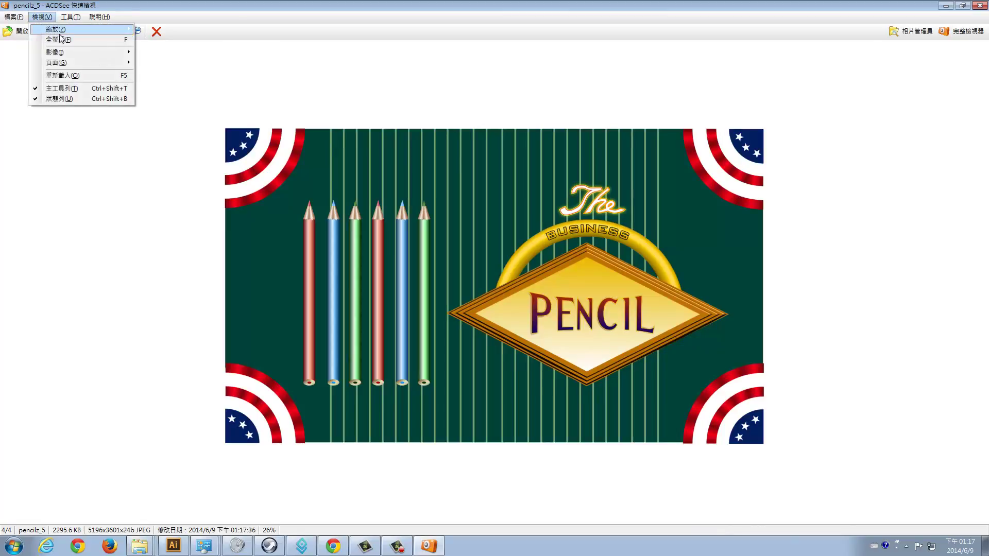
pyautogui.moveTo(56, 29)
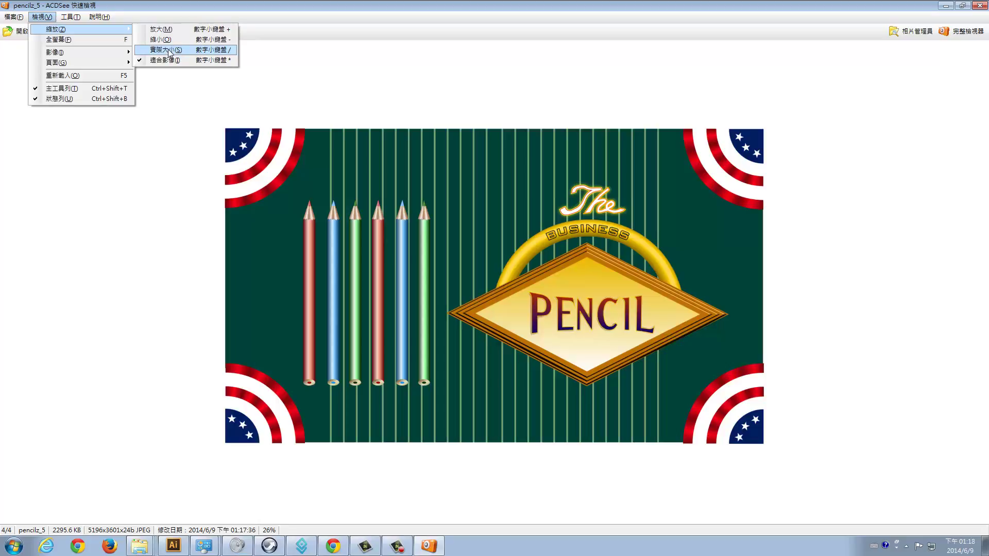
pyautogui.click(170, 51)
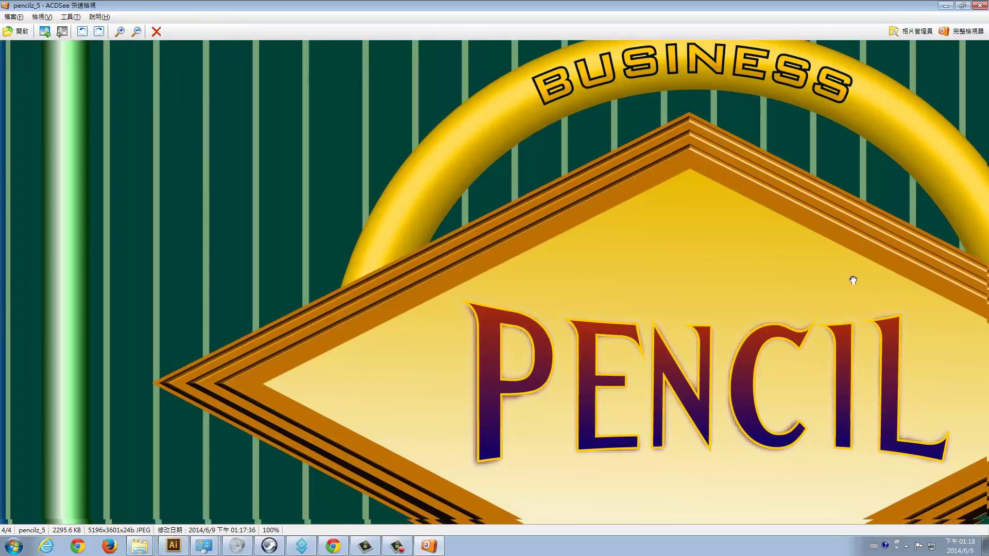
pyautogui.moveTo(785, 280)
pyautogui.mouseDown()
pyautogui.moveTo(831, 206)
pyautogui.moveTo(488, 190)
pyautogui.mouseUp()
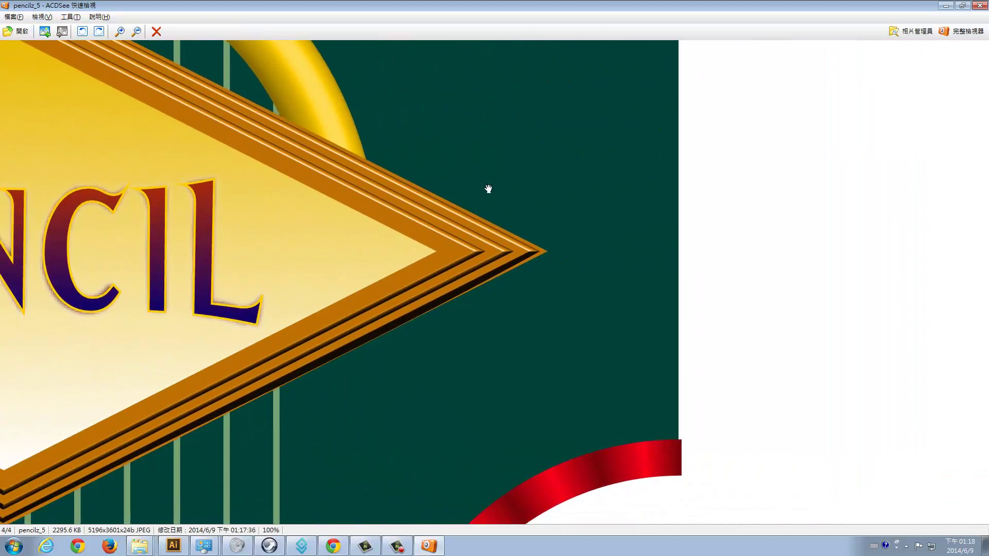
pyautogui.moveTo(512, 228)
pyautogui.mouseDown()
pyautogui.moveTo(689, 281)
pyautogui.moveTo(781, 170)
pyautogui.mouseUp()
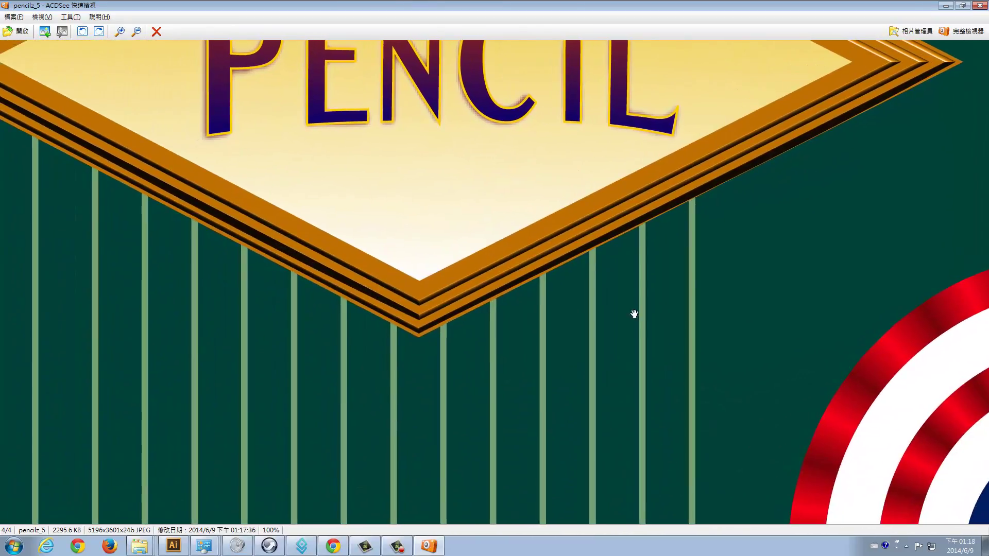
pyautogui.moveTo(633, 315)
pyautogui.mouseDown()
pyautogui.moveTo(770, 196)
pyautogui.moveTo(455, 214)
pyautogui.mouseUp()
# Pan over the pencils, left and top edges, and The Business arch at full size
pyautogui.moveTo(553, 220); pyautogui.dragTo(316, 194)
pyautogui.moveTo(254, 194)
pyautogui.mouseDown()
pyautogui.moveTo(503, 233)
pyautogui.moveTo(781, 359)
pyautogui.mouseUp()
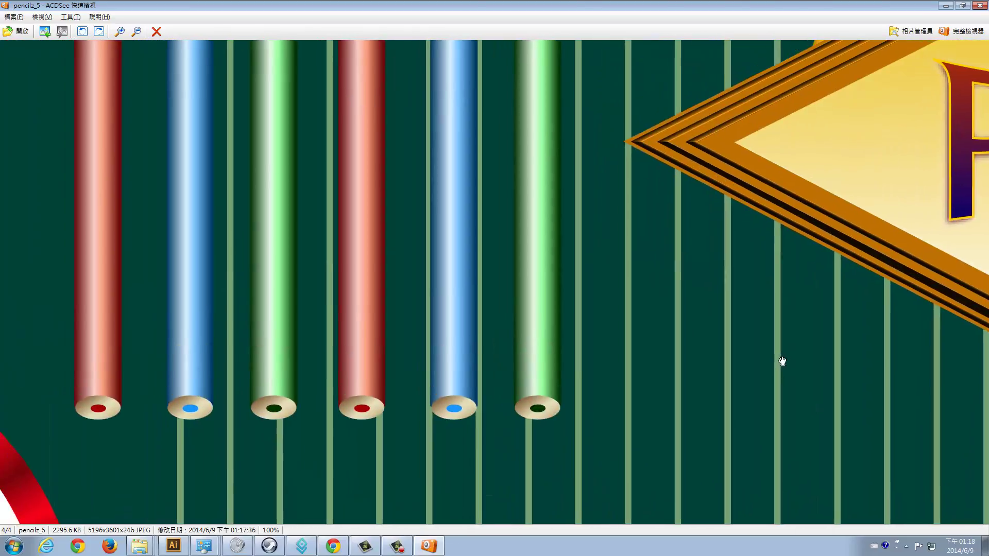
pyautogui.moveTo(530, 297); pyautogui.dragTo(702, 303)
pyautogui.moveTo(347, 194)
pyautogui.mouseDown()
pyautogui.moveTo(495, 227)
pyautogui.moveTo(569, 263)
pyautogui.moveTo(592, 350)
pyautogui.mouseUp()
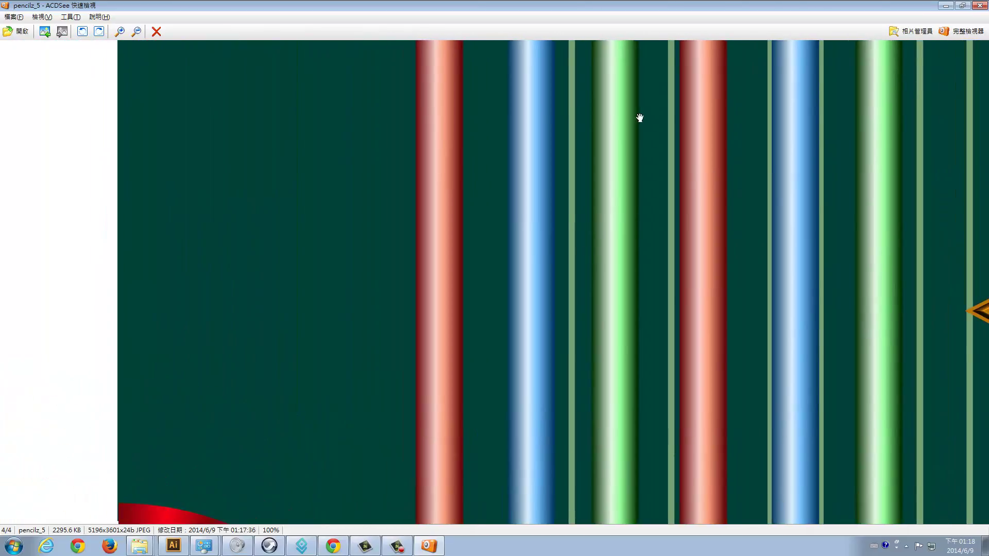
pyautogui.moveTo(638, 117)
pyautogui.mouseDown()
pyautogui.moveTo(664, 278)
pyautogui.moveTo(757, 344)
pyautogui.moveTo(457, 512)
pyautogui.moveTo(493, 187)
pyautogui.mouseUp()
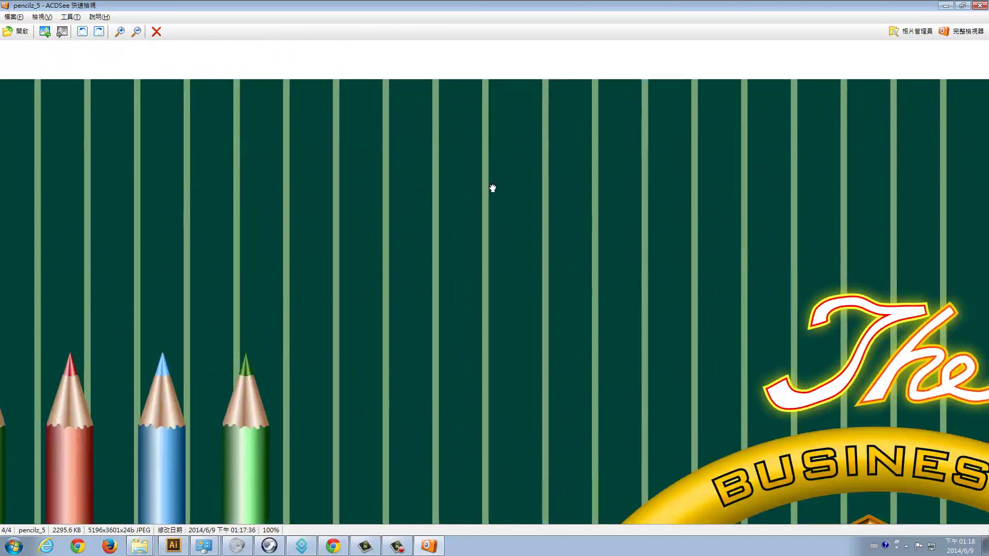
pyautogui.moveTo(824, 412)
pyautogui.mouseDown()
pyautogui.moveTo(397, 212)
pyautogui.moveTo(361, 175)
pyautogui.mouseUp()
# Close the viewer, return to Illustrator zoomed in, and move the transparency panel aside
pyautogui.click(977, 6)
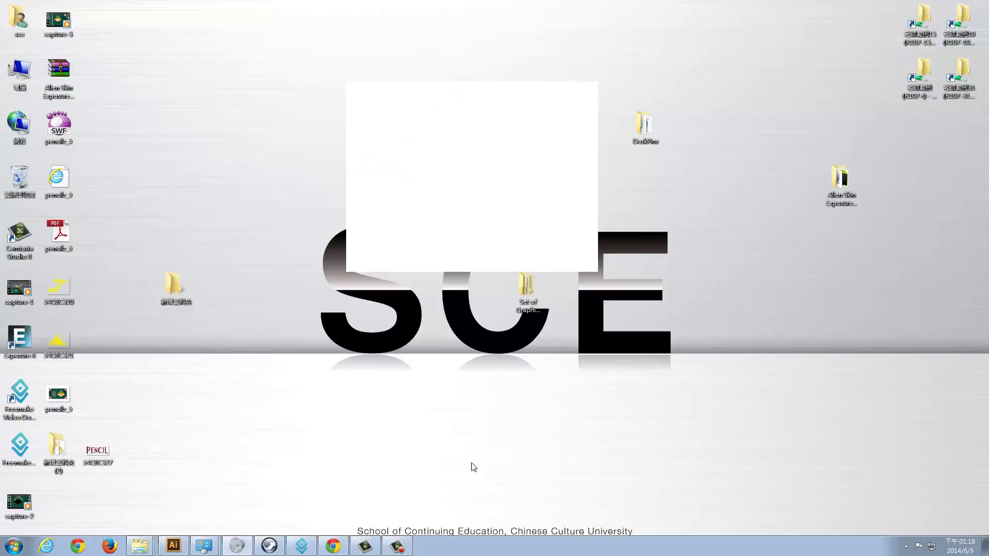
pyautogui.click(174, 547)
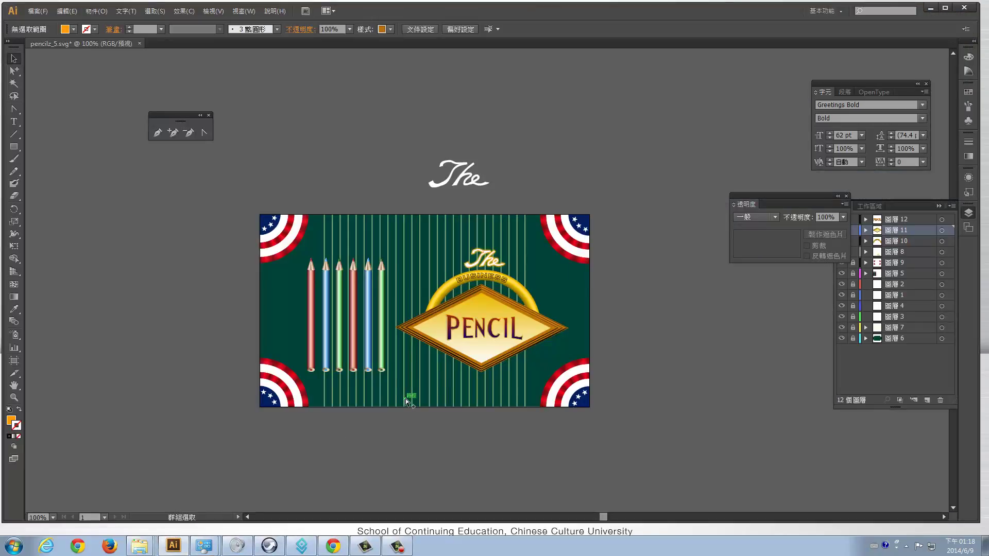
pyautogui.hotkey('ctrl', '+')
pyautogui.hotkey('ctrl', '+')
pyautogui.hotkey('ctrl', '+')
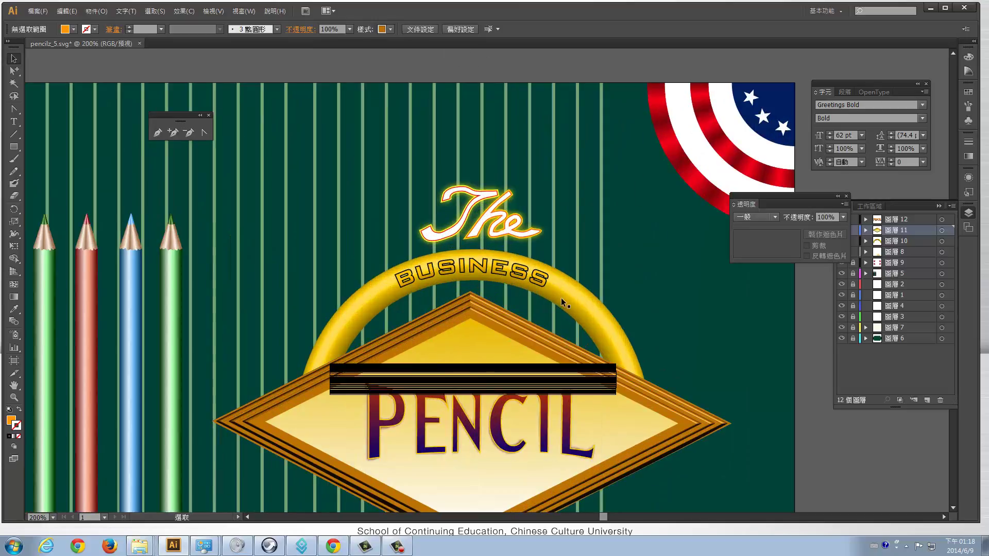
pyautogui.click(570, 293)
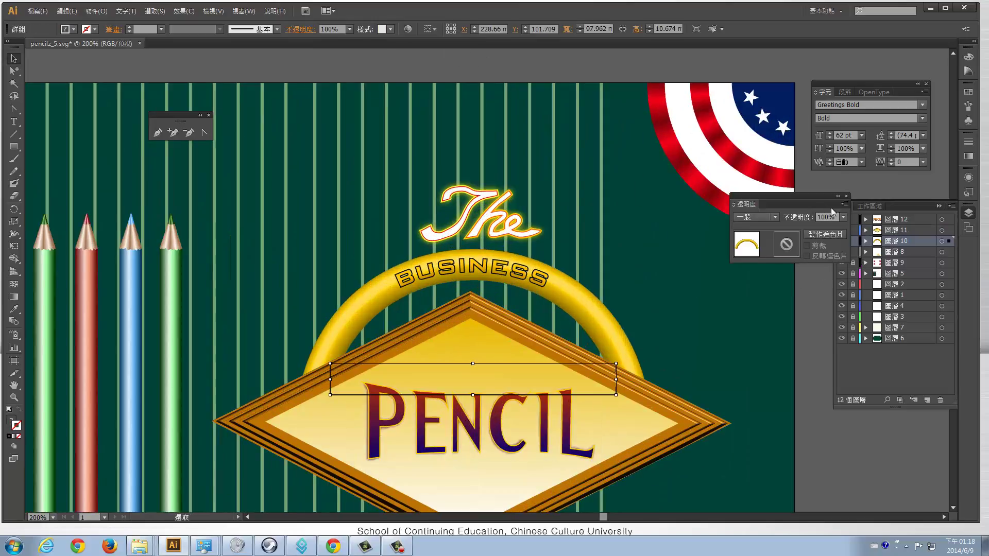
pyautogui.moveTo(798, 203); pyautogui.dragTo(757, 204)
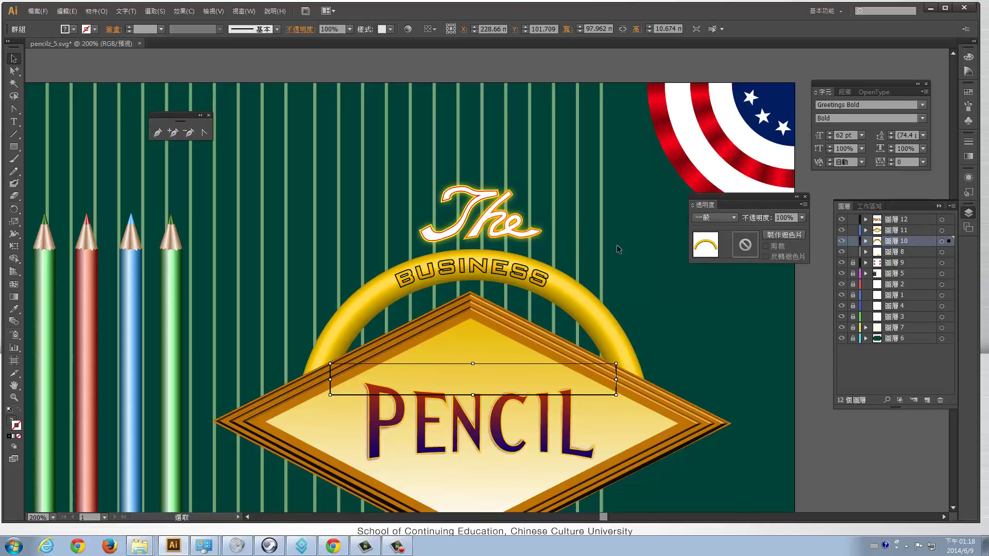
# Apply a soft black drop shadow at 75% opacity to the PENCIL lettering
pyautogui.click(565, 416)
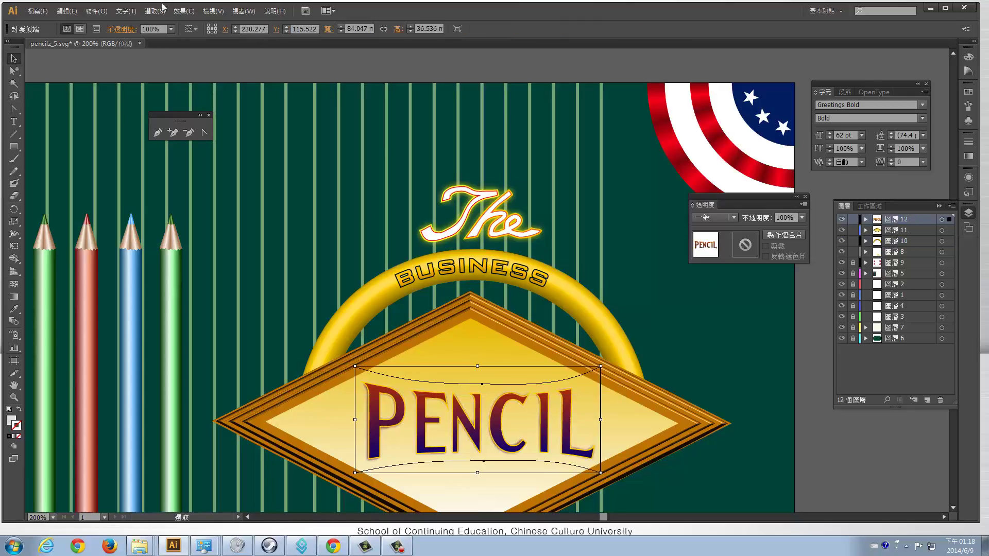
pyautogui.click(184, 11)
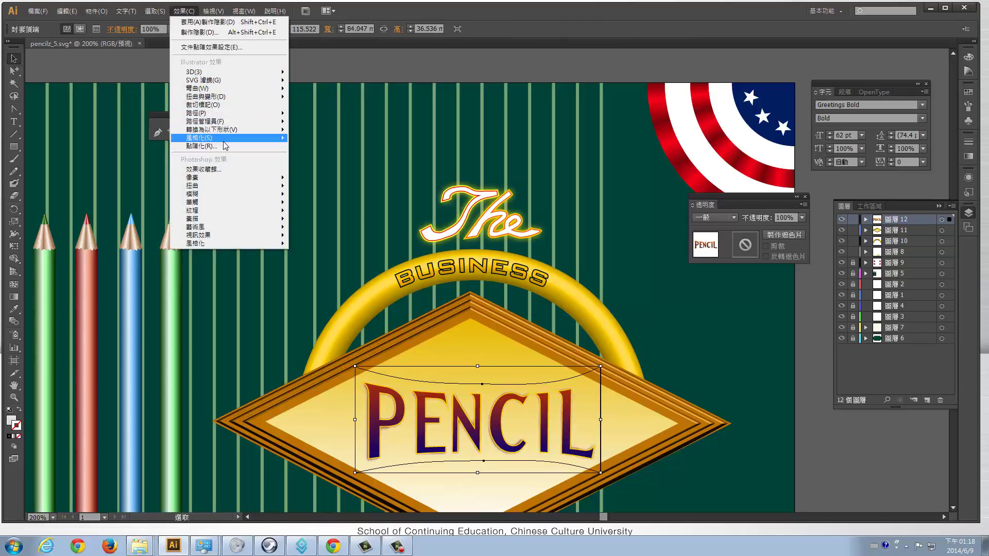
pyautogui.moveTo(200, 138)
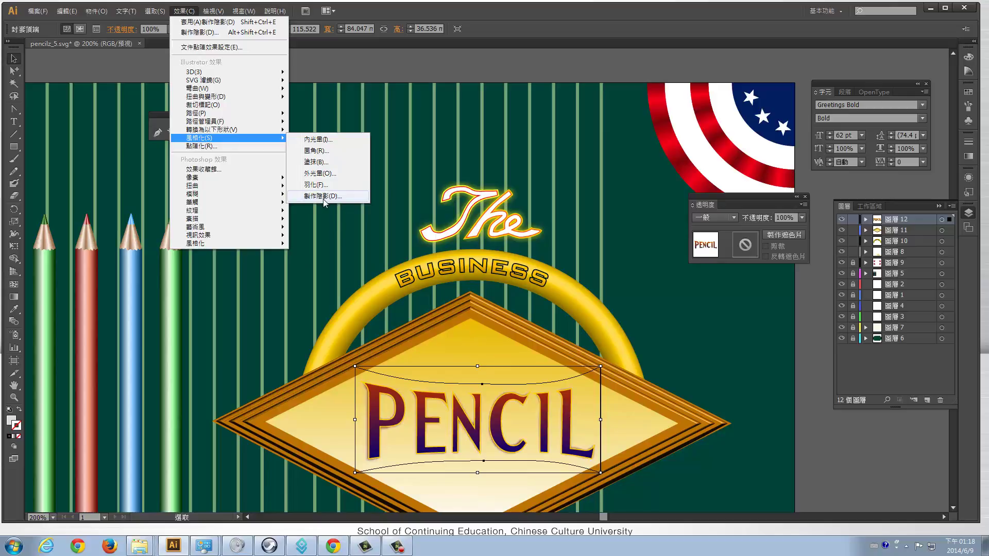
pyautogui.click(323, 199)
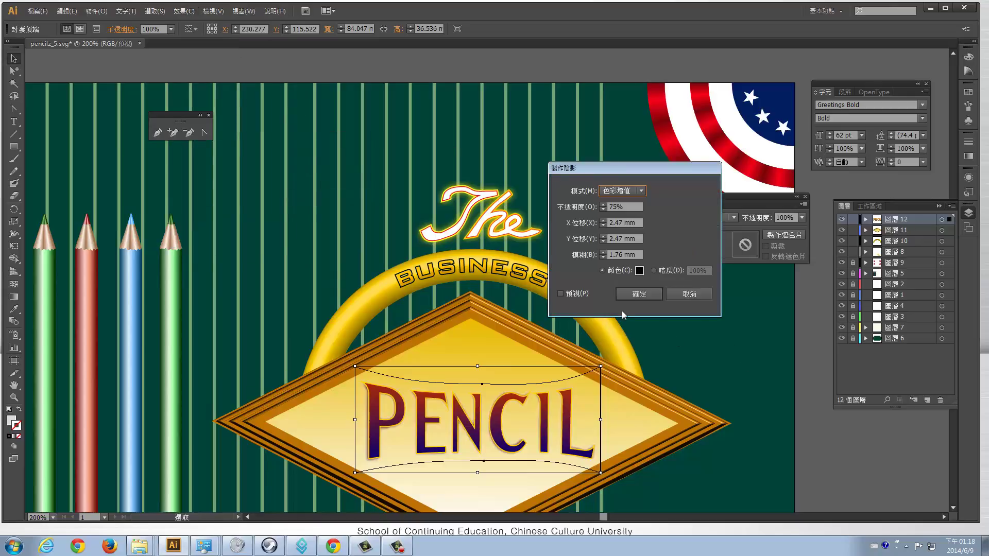
pyautogui.click(567, 293)
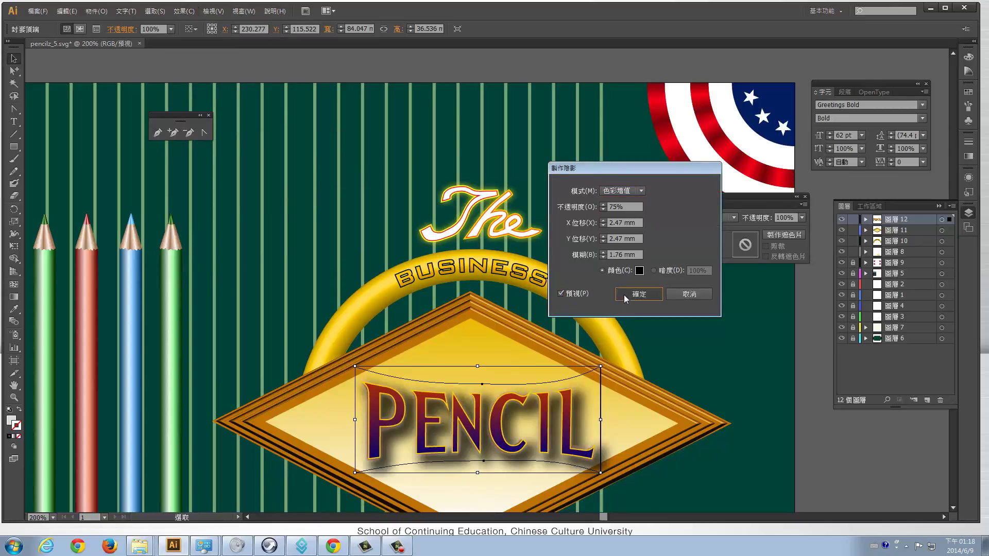
pyautogui.click(623, 295)
pyautogui.click(185, 11)
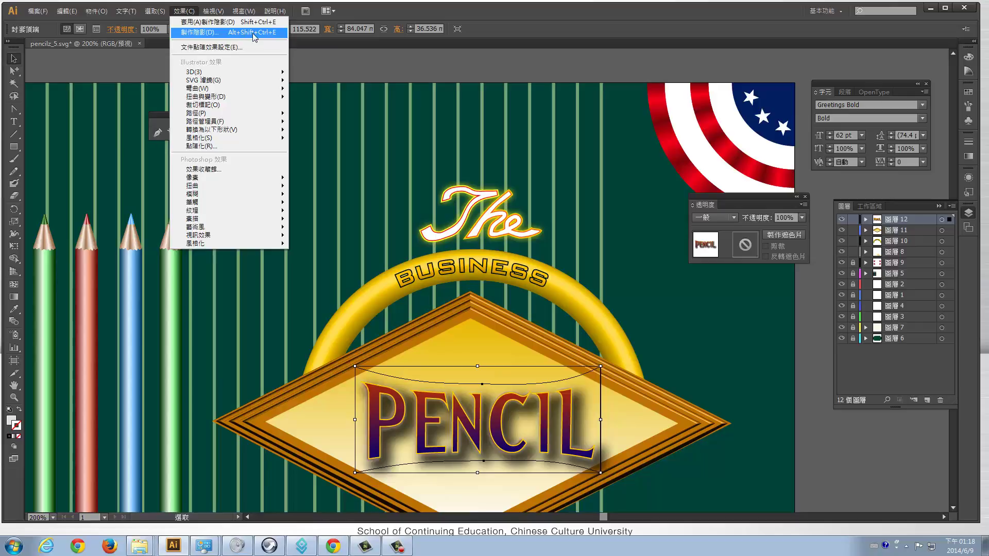
# Apply the last drop shadow to the gold diamond frame with Shift+Ctrl+E, undoing and redoing it
pyautogui.click(656, 328)
pyautogui.click(664, 397)
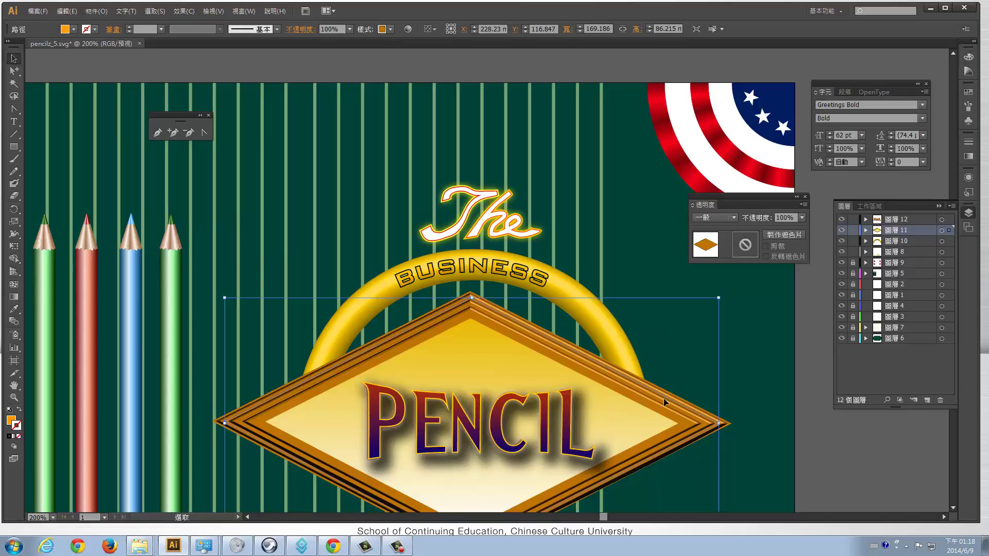
pyautogui.hotkey('shift', 'ctrl', 'e')
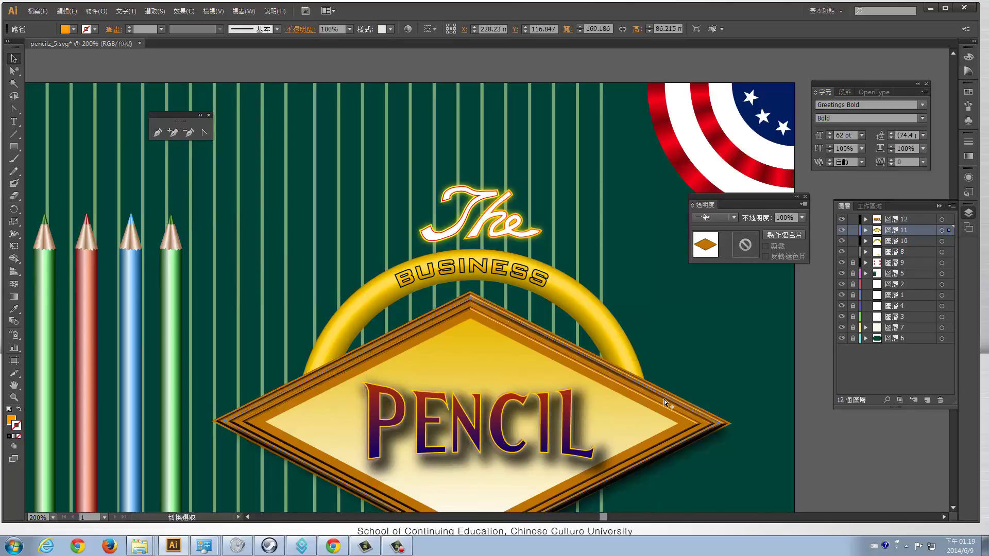
pyautogui.hotkey('ctrl', 'z')
pyautogui.press('a')
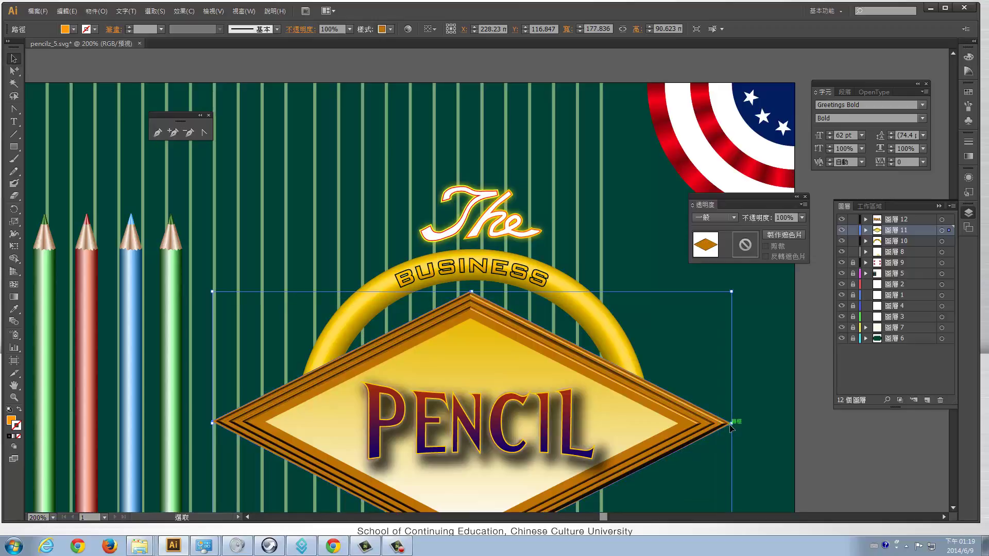
pyautogui.keyDown('alt'); pyautogui.click(730, 426); pyautogui.keyUp('alt')
pyautogui.press('v')
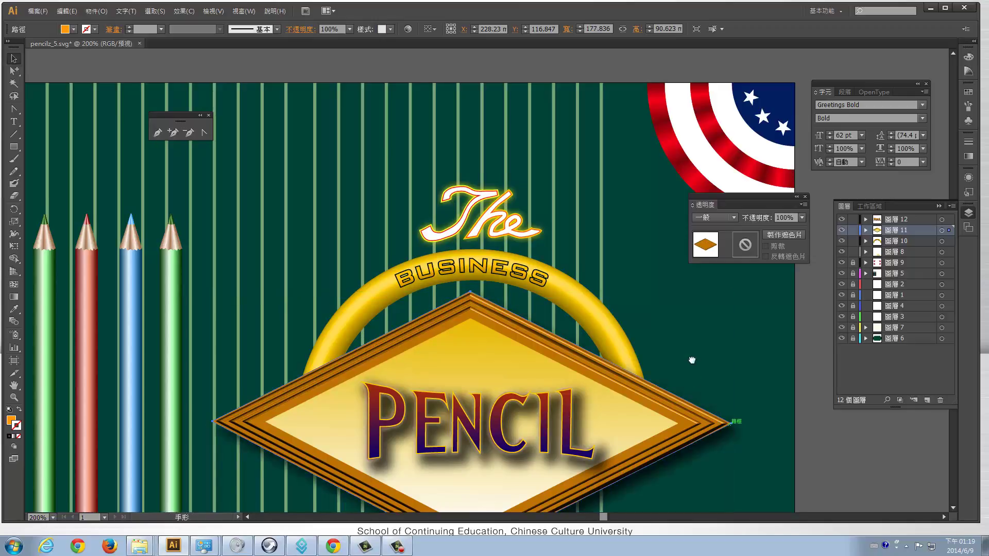
# Examine the gold ring, diamond frame and 'The' lettering by selecting each in turn
pyautogui.scroll(-3, 690, 357)
pyautogui.click(564, 213)
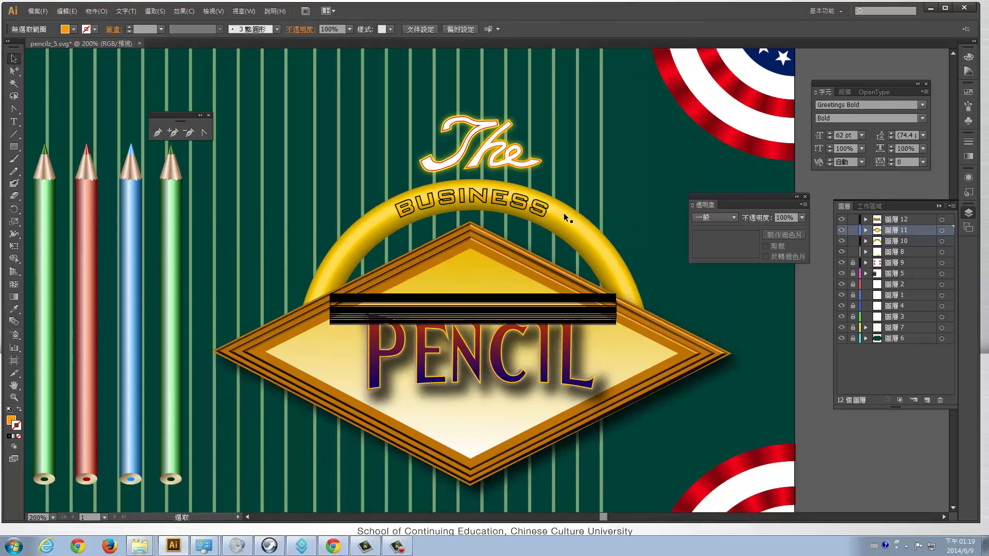
pyautogui.click(647, 152)
pyautogui.click(608, 295)
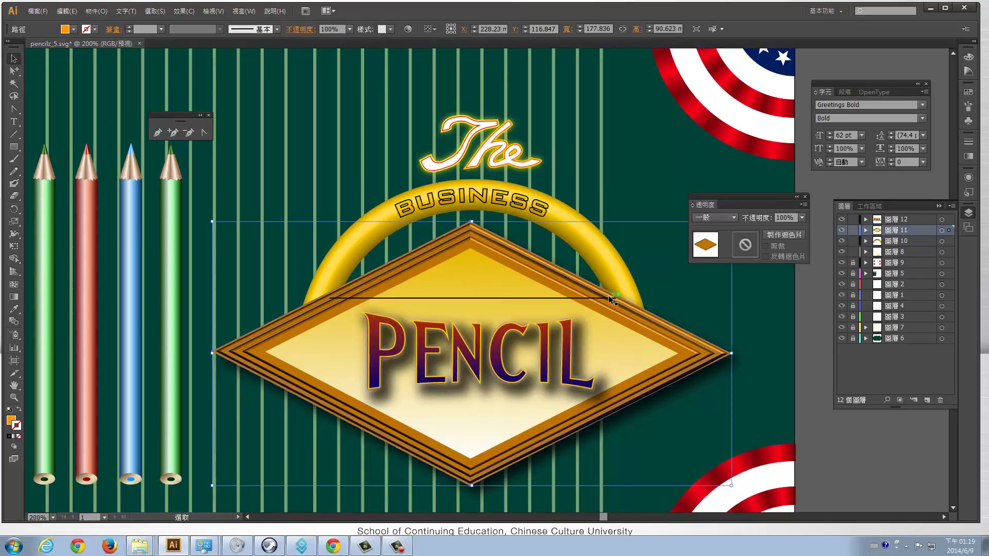
pyautogui.click(620, 211)
pyautogui.click(554, 212)
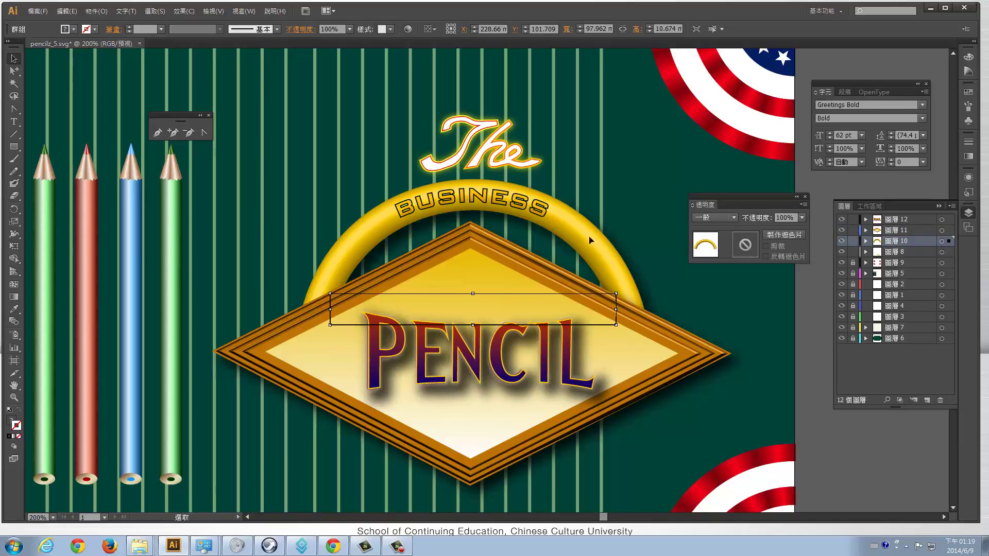
pyautogui.click(670, 146)
pyautogui.click(496, 128)
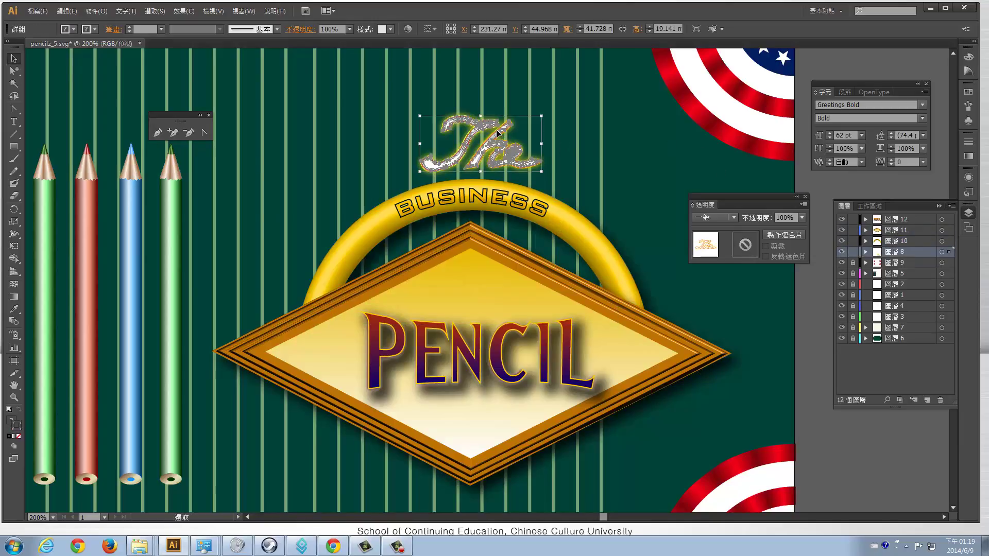
# Unlock the pencil layers and give all six pencils the same drop shadow
pyautogui.click(640, 170)
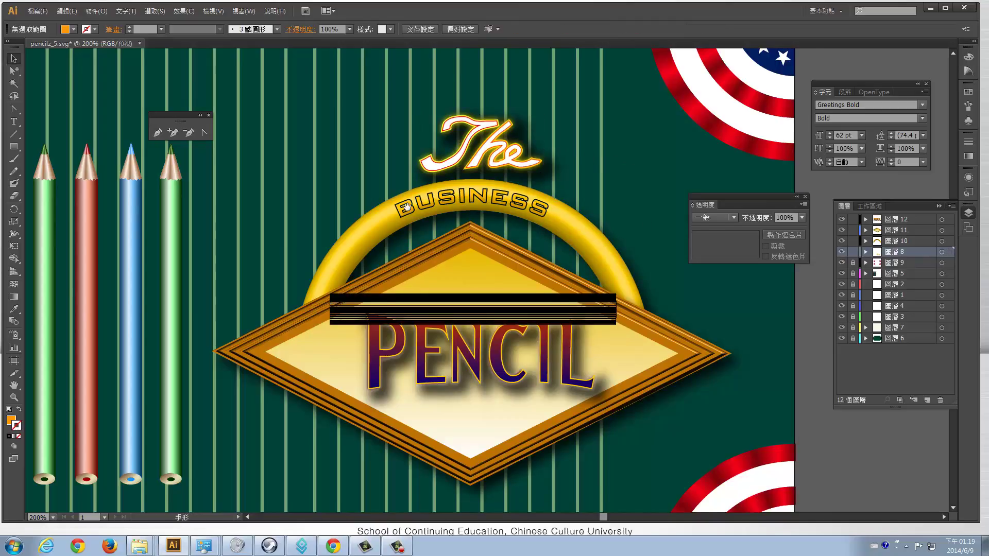
pyautogui.moveTo(189, 342)
pyautogui.mouseDown()
pyautogui.moveTo(284, 265)
pyautogui.moveTo(415, 200)
pyautogui.mouseUp()
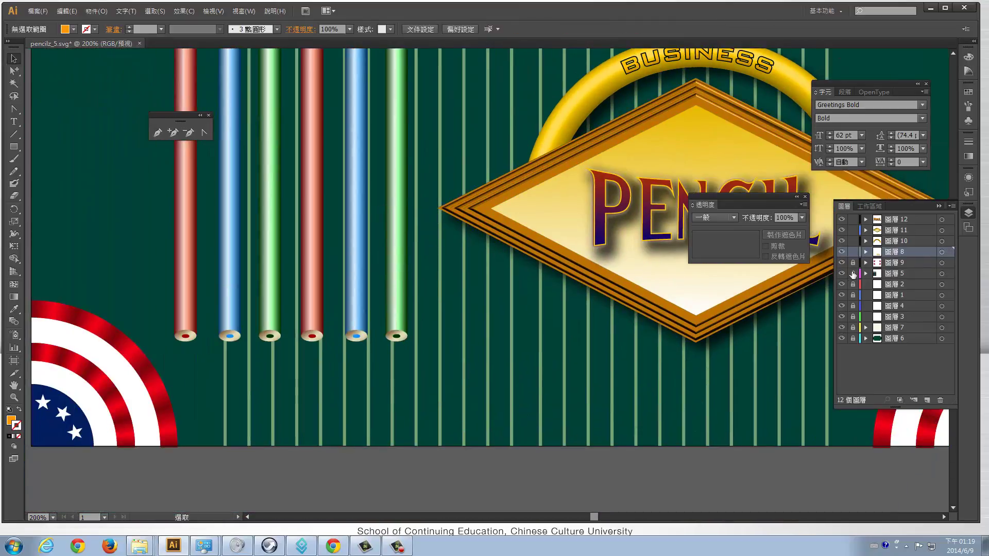
pyautogui.moveTo(853, 263); pyautogui.dragTo(854, 306)
pyautogui.click(394, 333)
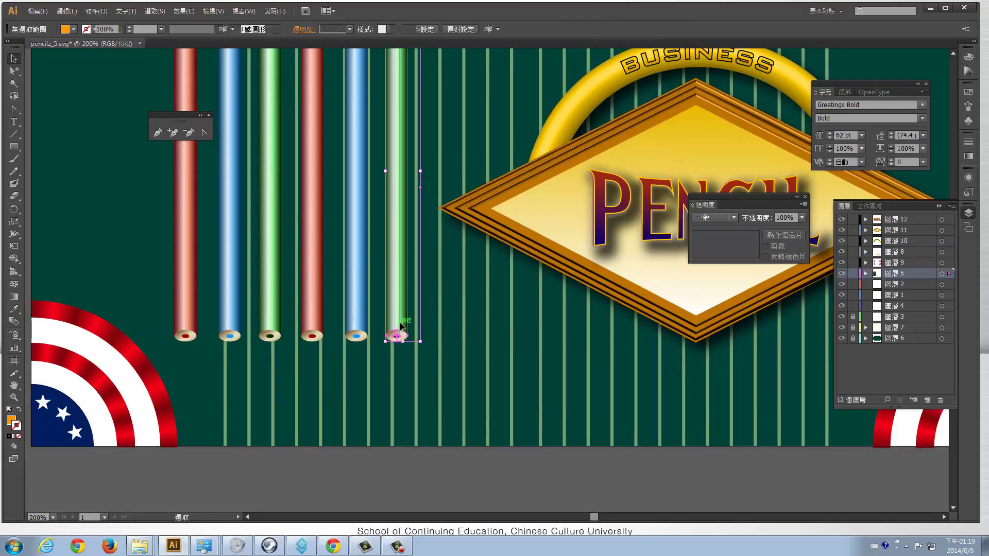
pyautogui.keyDown('shift'); pyautogui.click(355, 332); pyautogui.keyUp('shift')
pyautogui.keyDown('shift'); pyautogui.click(319, 309); pyautogui.keyUp('shift')
pyautogui.keyDown('shift'); pyautogui.click(265, 303); pyautogui.keyUp('shift')
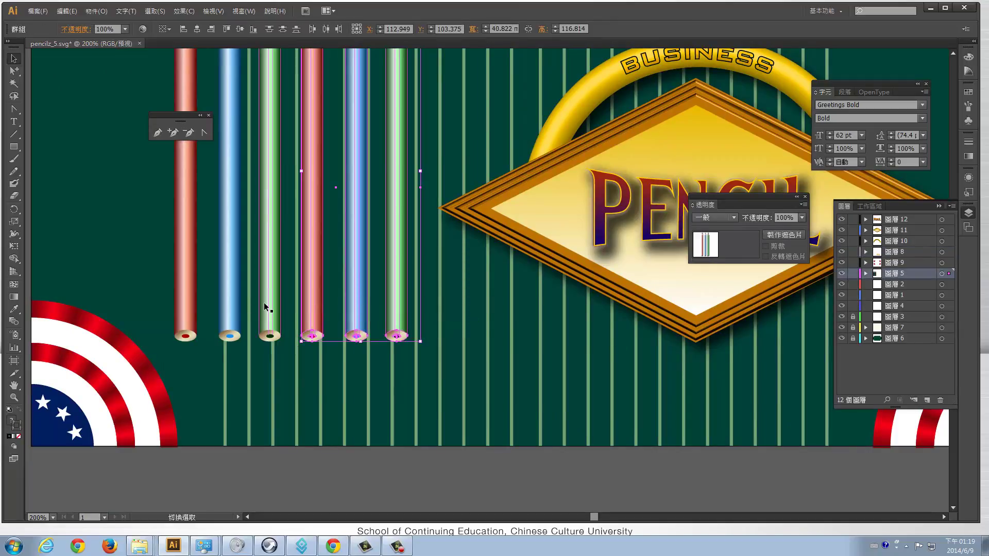
pyautogui.keyDown('shift'); pyautogui.click(233, 304); pyautogui.keyUp('shift')
pyautogui.keyDown('shift'); pyautogui.click(194, 307); pyautogui.keyUp('shift')
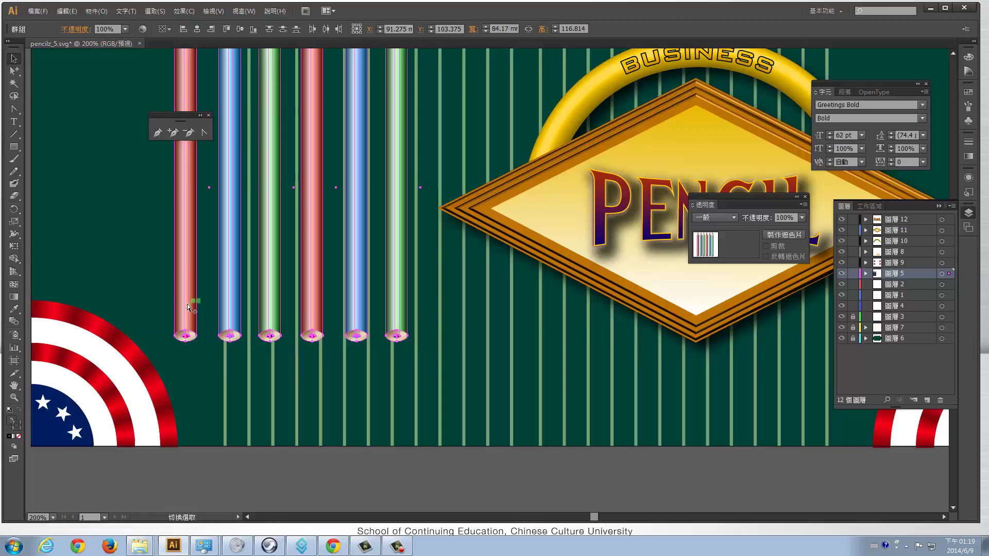
pyautogui.click(379, 411)
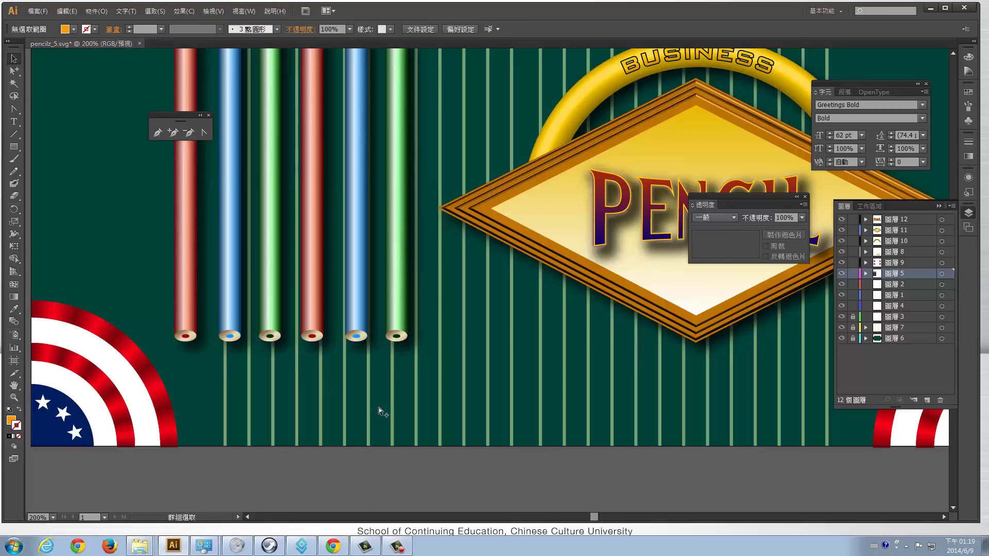
pyautogui.hotkey('ctrl', '-')
pyautogui.hotkey('ctrl', '-')
pyautogui.hotkey('ctrl', '-')
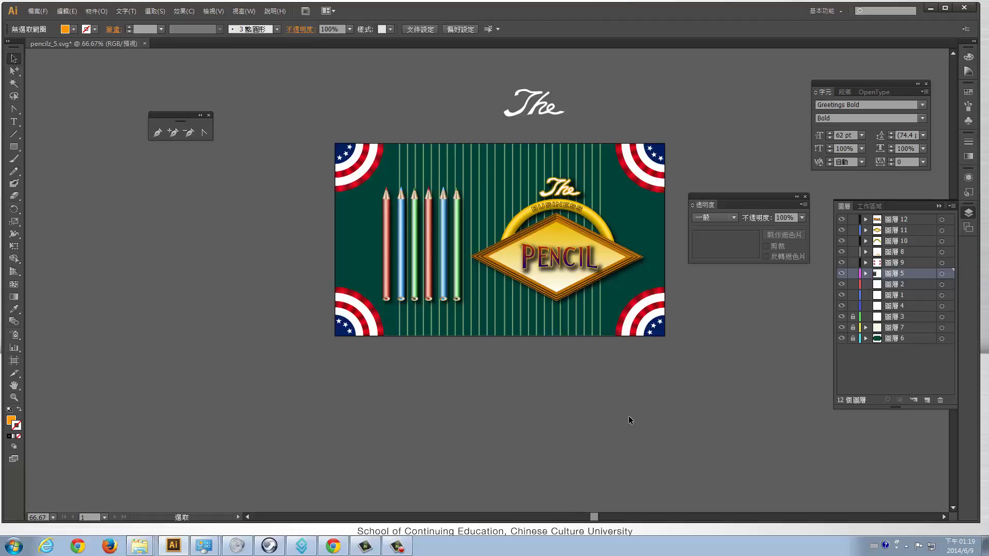
pyautogui.moveTo(675, 351)
pyautogui.mouseDown()
pyautogui.moveTo(638, 371)
pyautogui.moveTo(610, 419)
pyautogui.mouseUp()
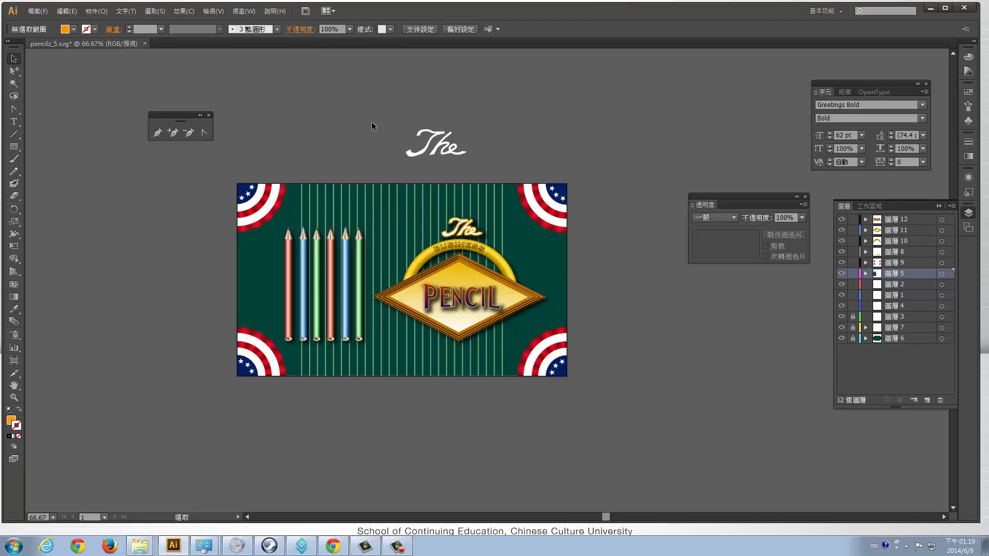
pyautogui.click(396, 545)
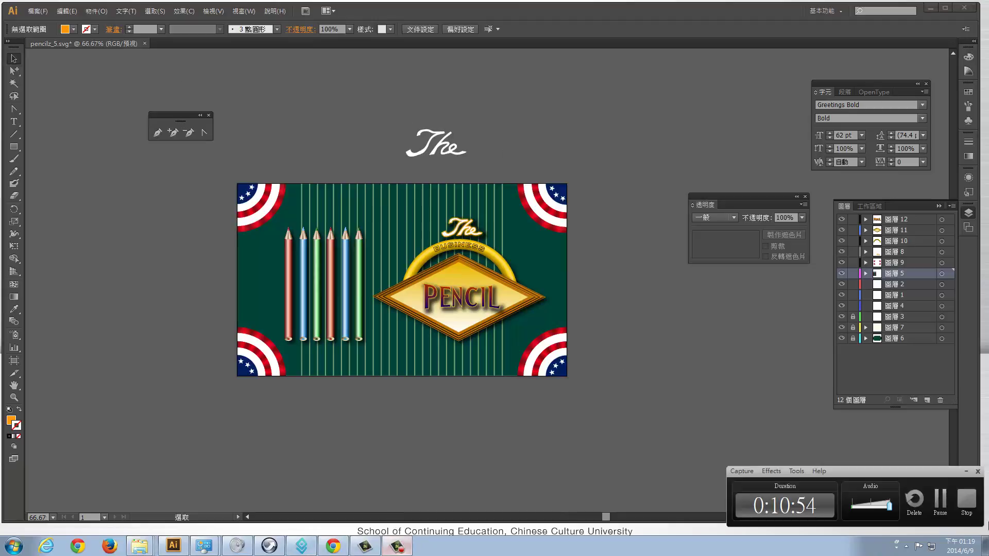